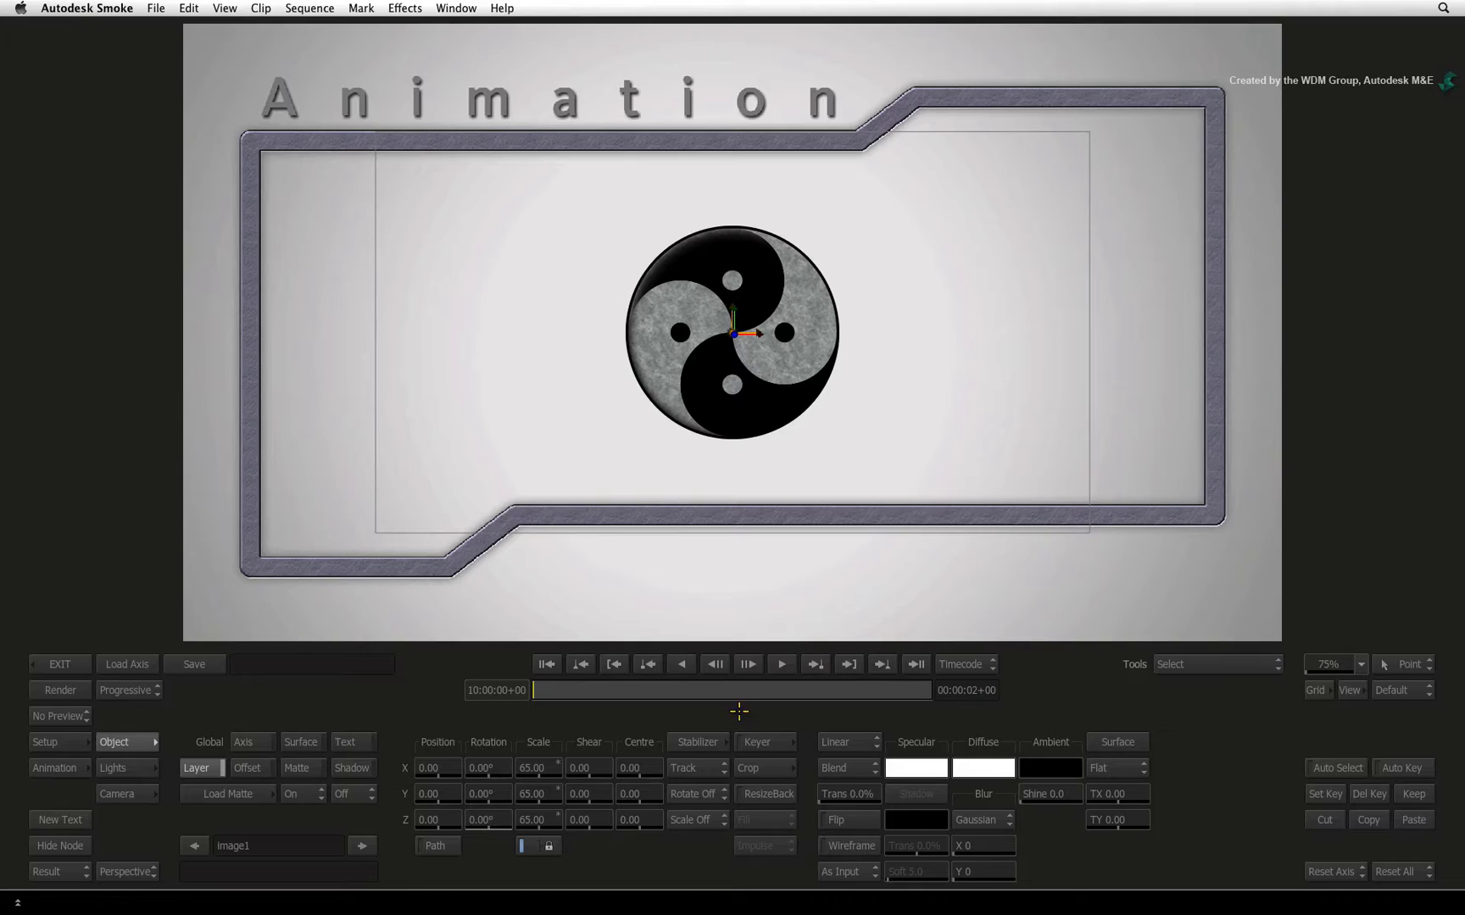
Step: Toggle Auto Key, drag Position X left, and set Rotation Z spin keyframes
left_click(1428, 767)
left_click(1421, 767)
left_click_drag(441, 768, 47, 756)
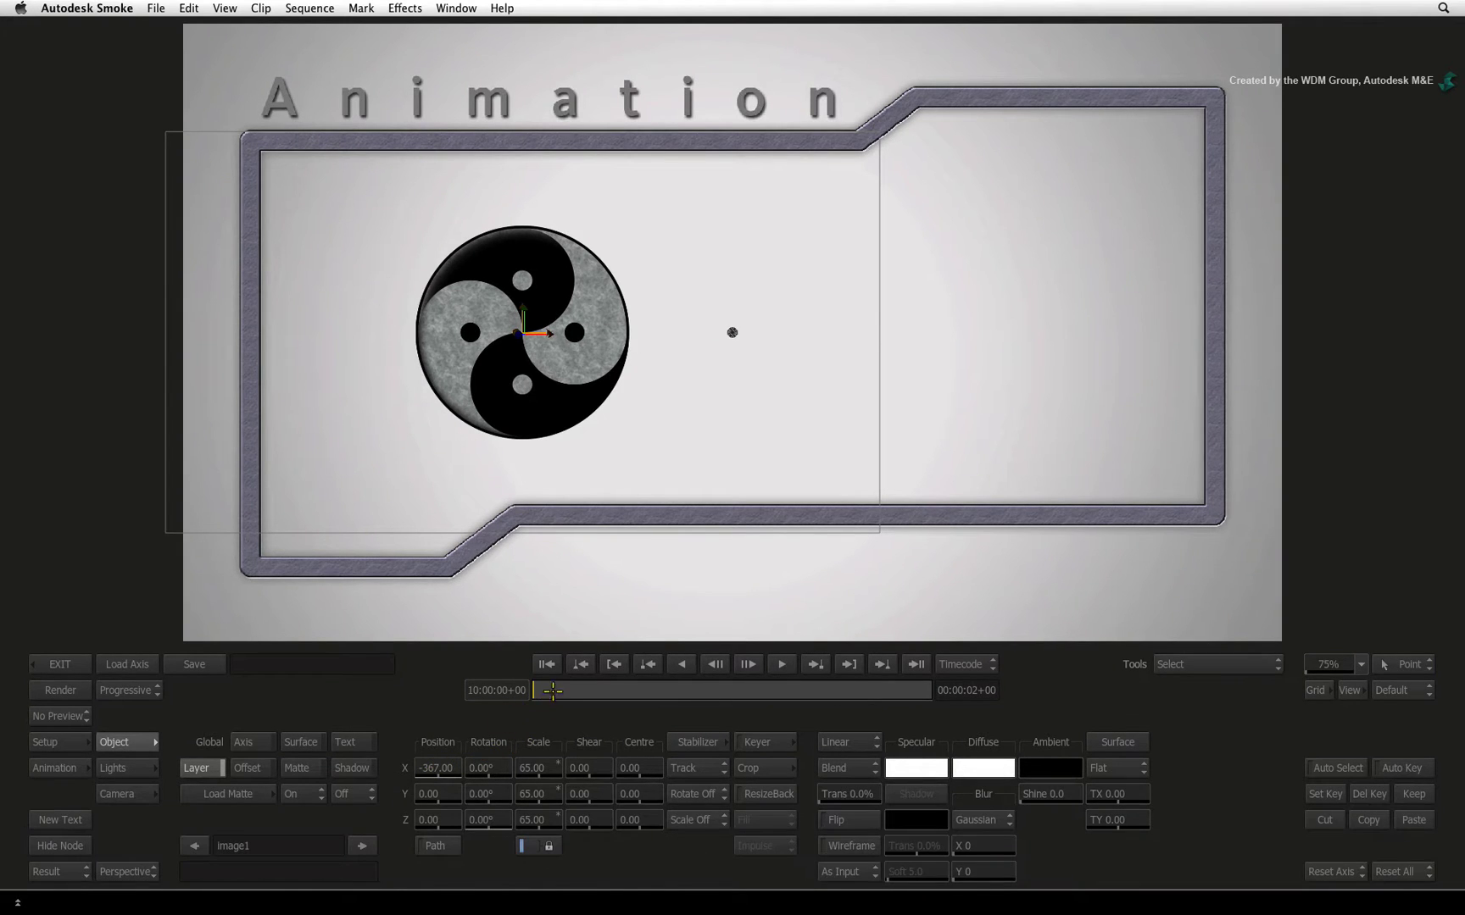
left_click_drag(567, 692, 717, 683)
Step: At the last frame, drag Position X to the card's right side, then scrub to preview
key("space")
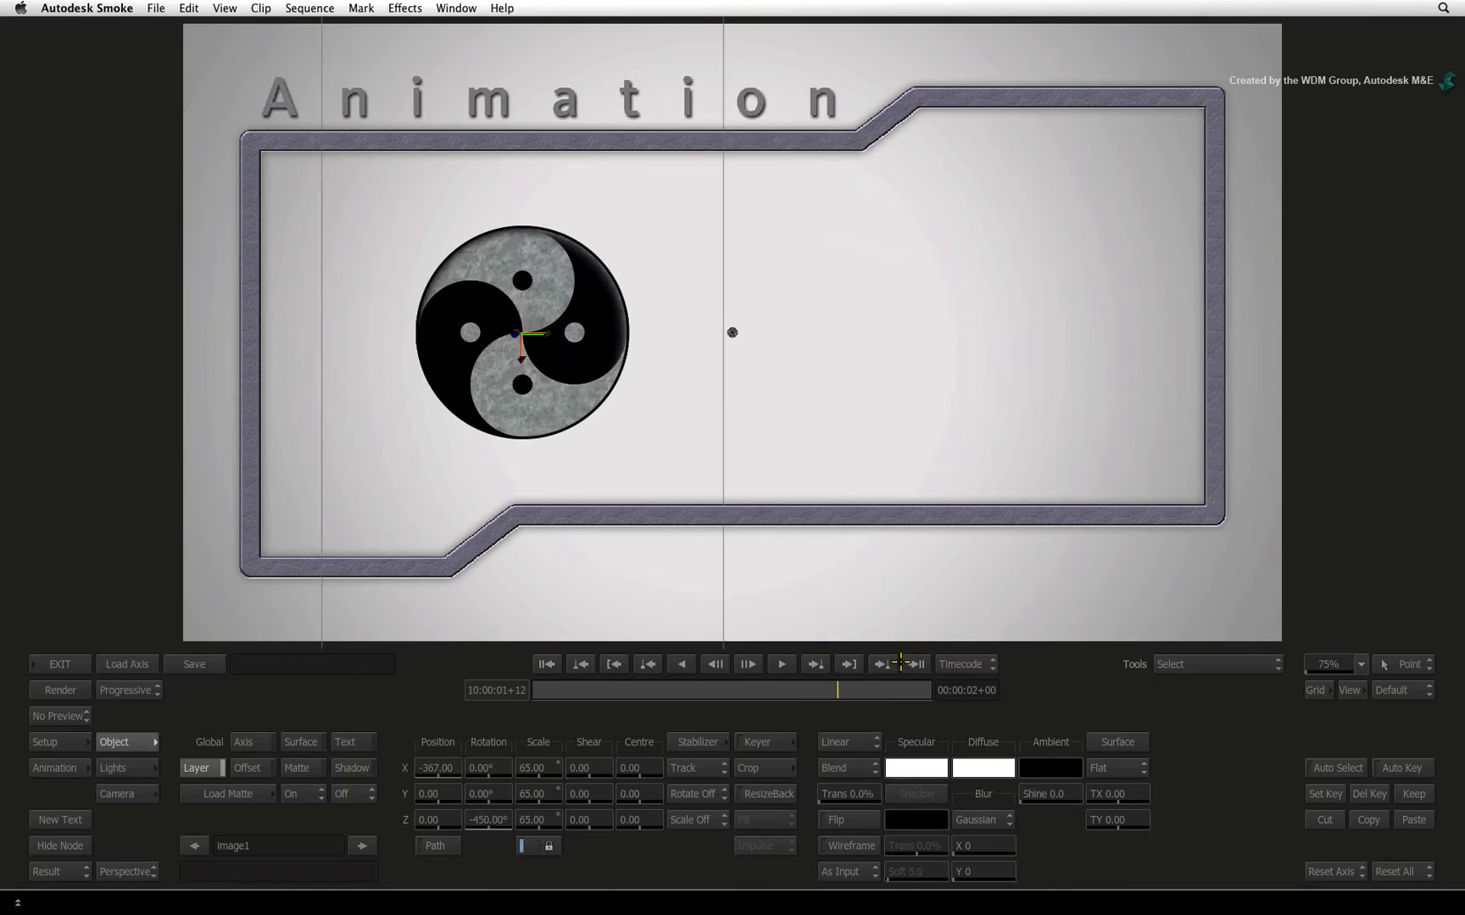
left_click_drag(455, 765, 587, 738)
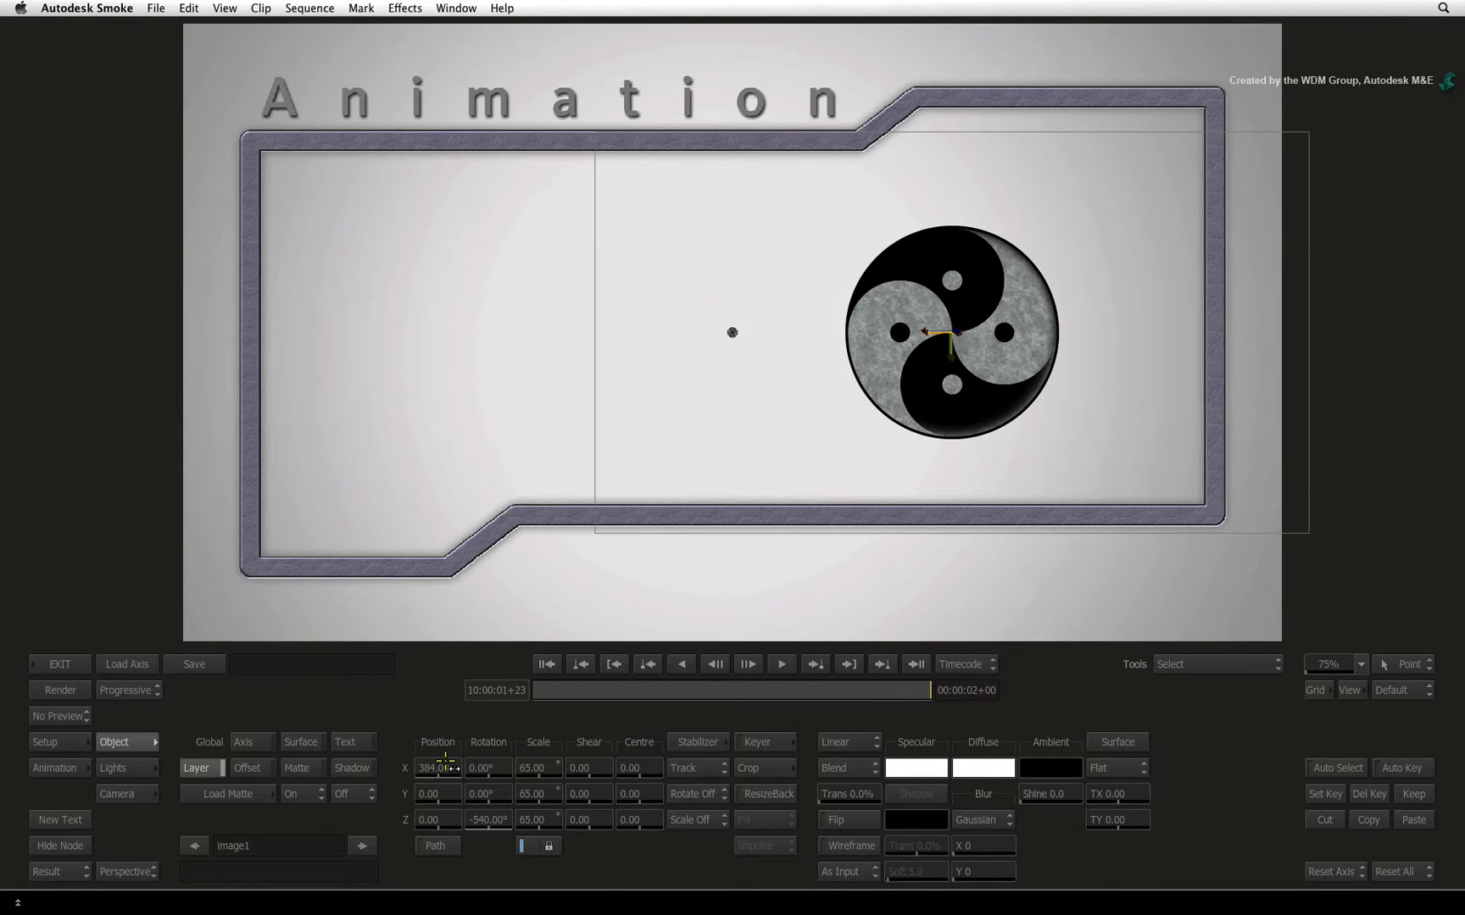
left_click_drag(889, 690, 694, 692)
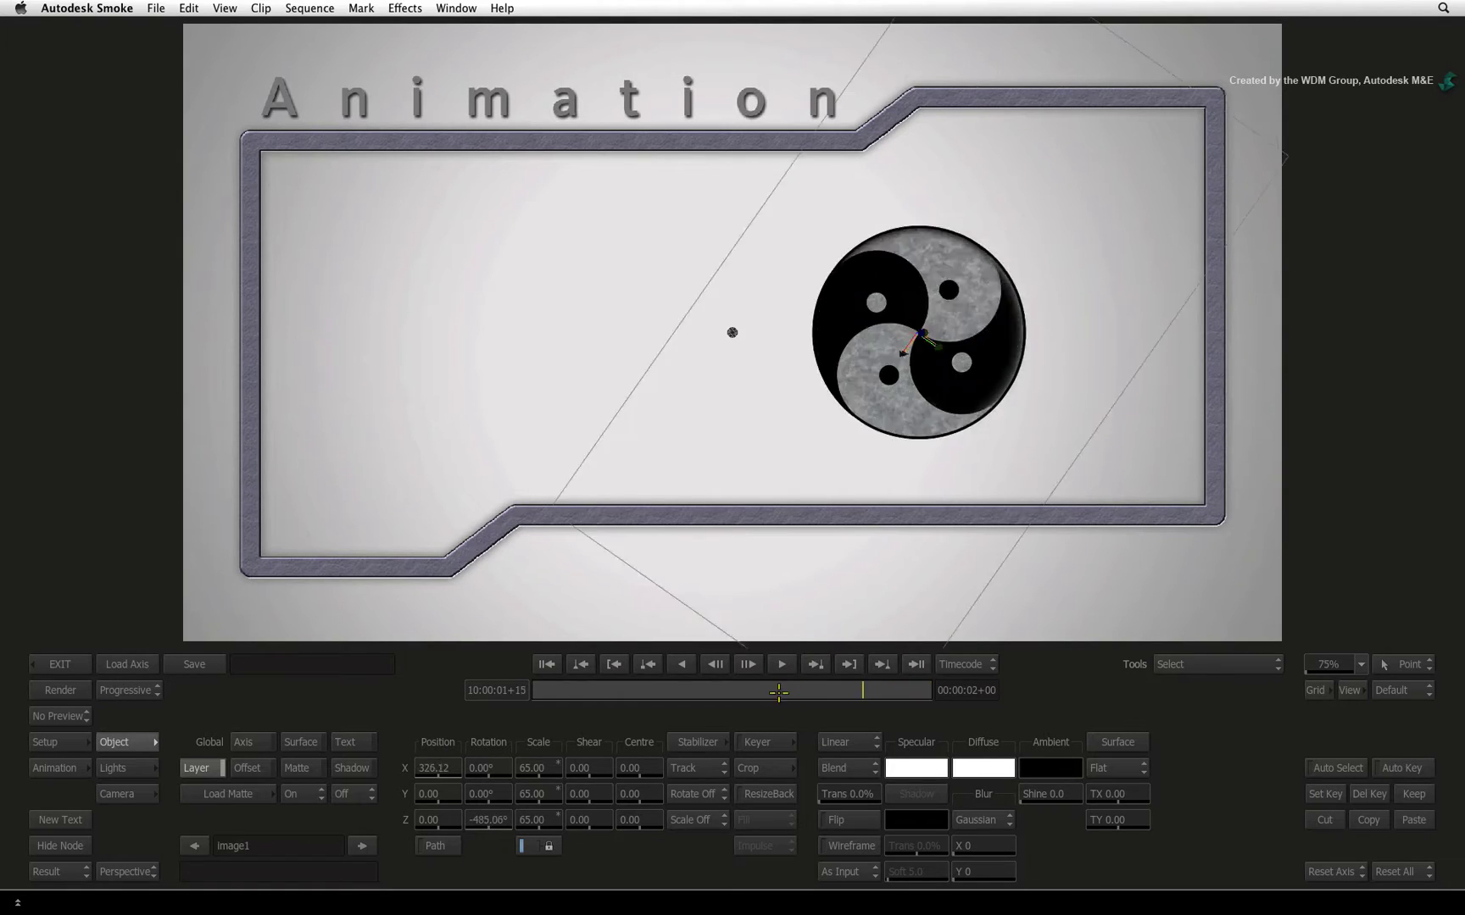
Step: Reset the Position X channel to its default value from its context menu
right_click(437, 773)
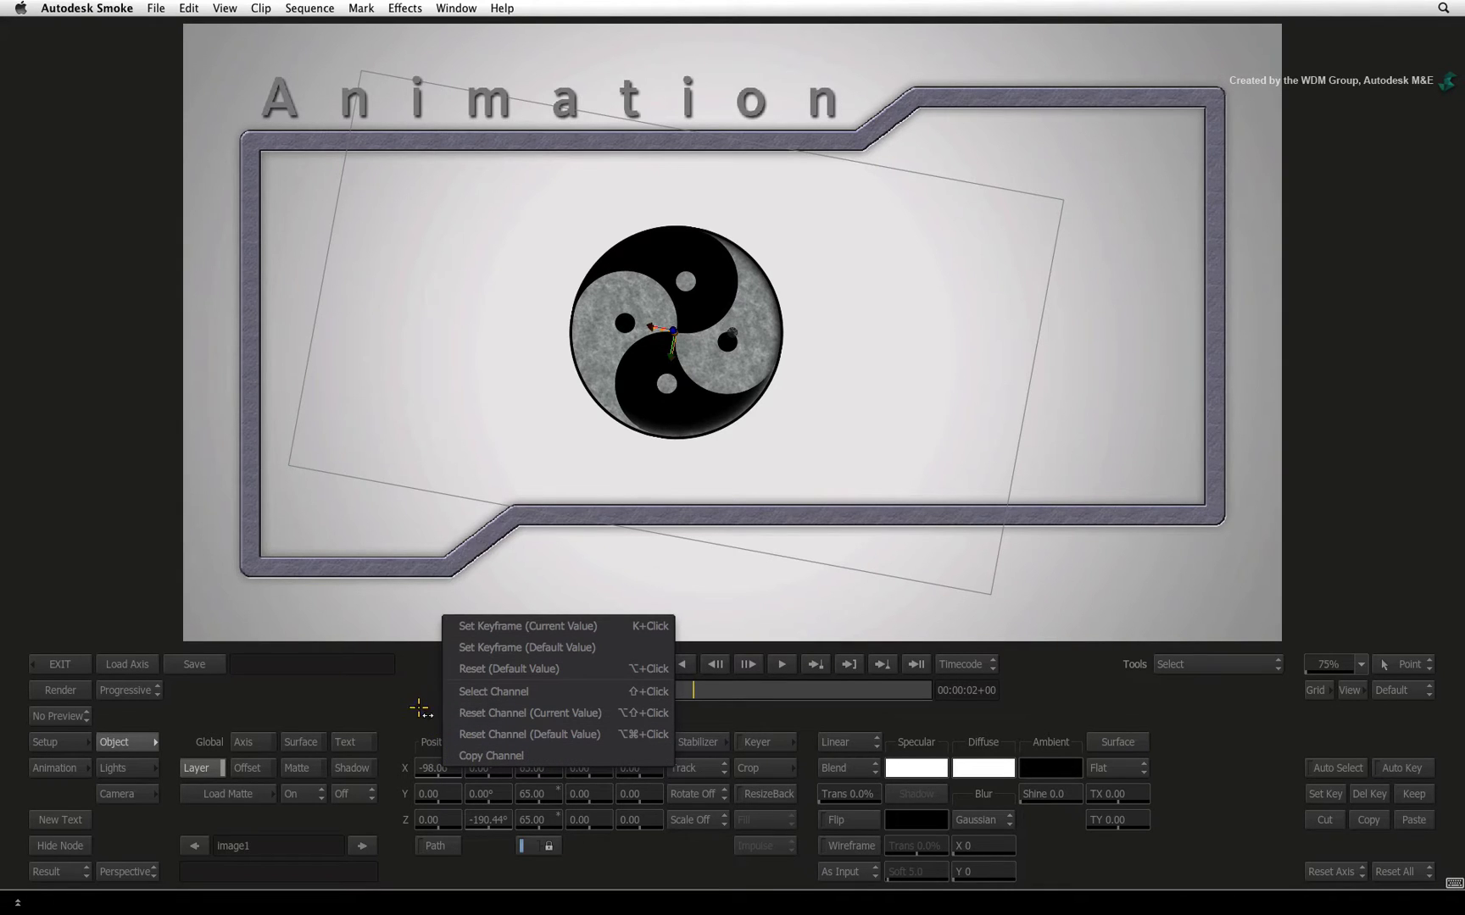
left_click(460, 734)
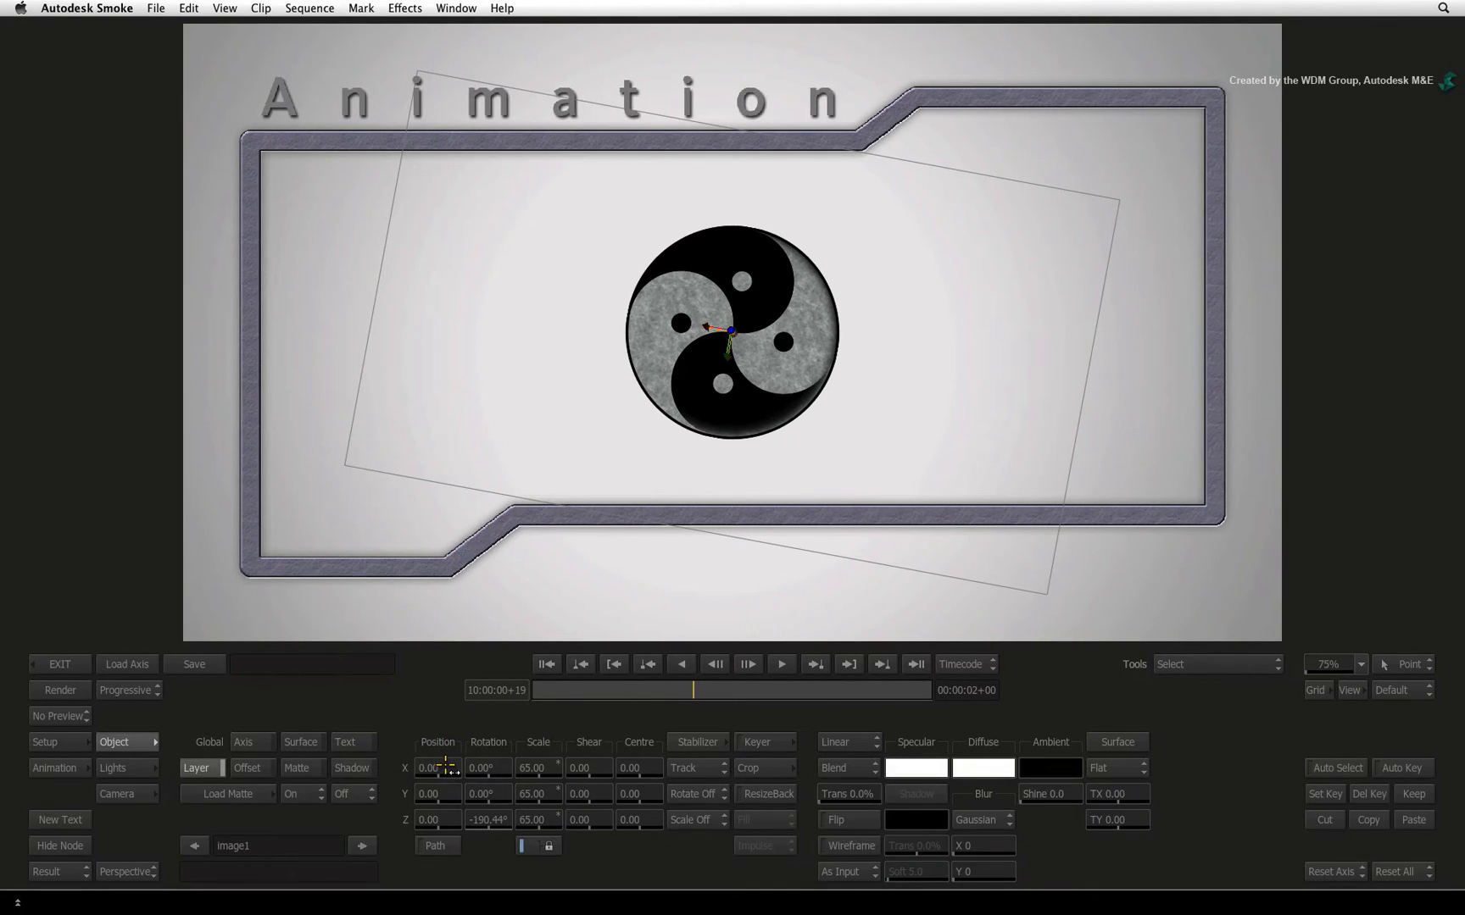
Step: From the first frame, drag Position X left using slow and rapid drag increments
left_click(544, 664)
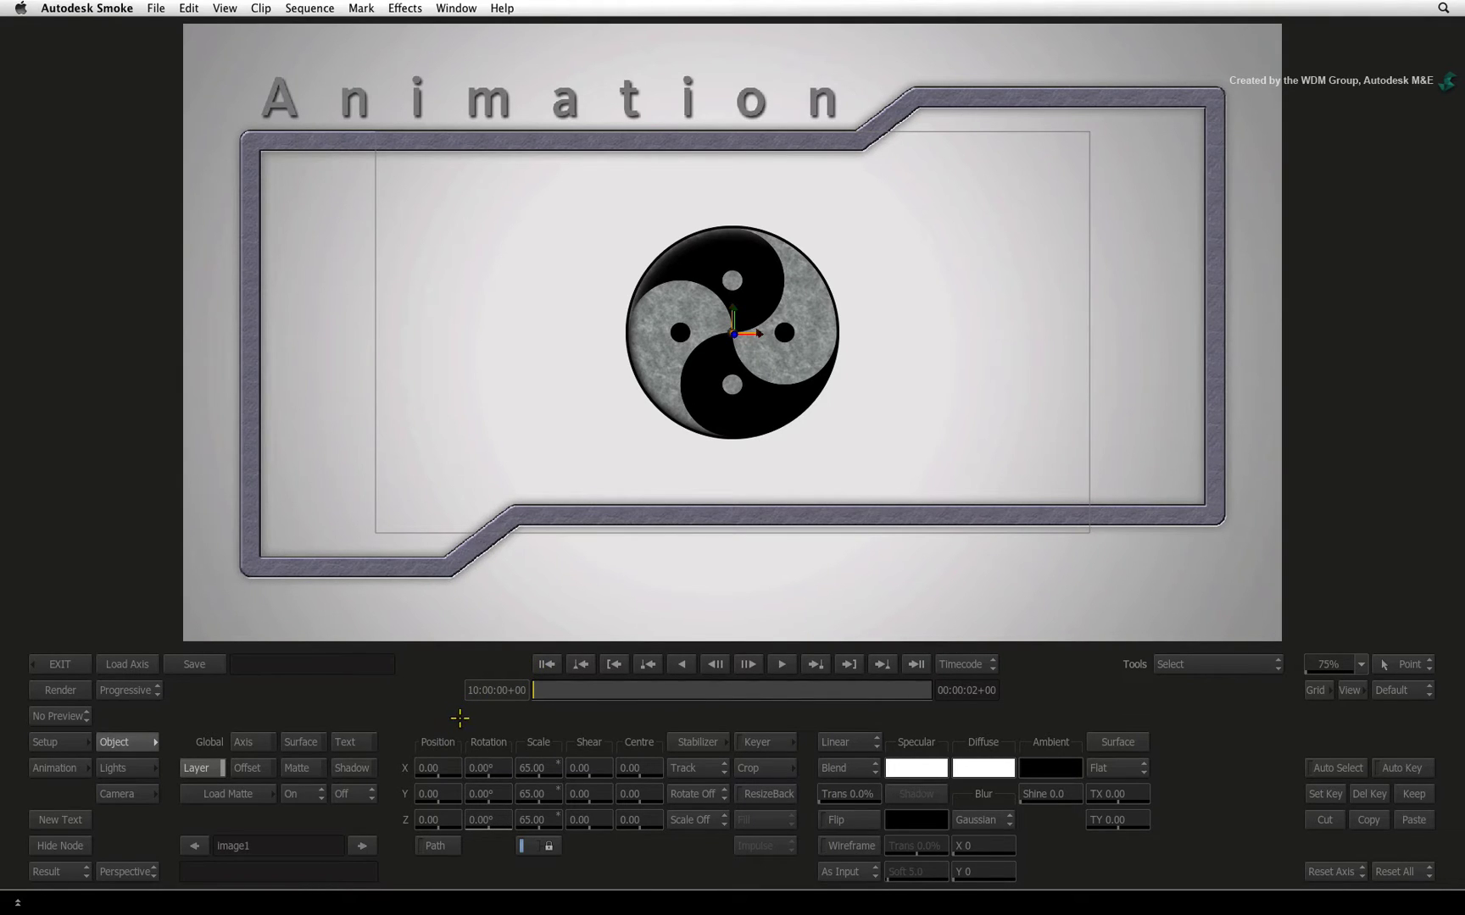
left_click_drag(446, 765, 423, 752)
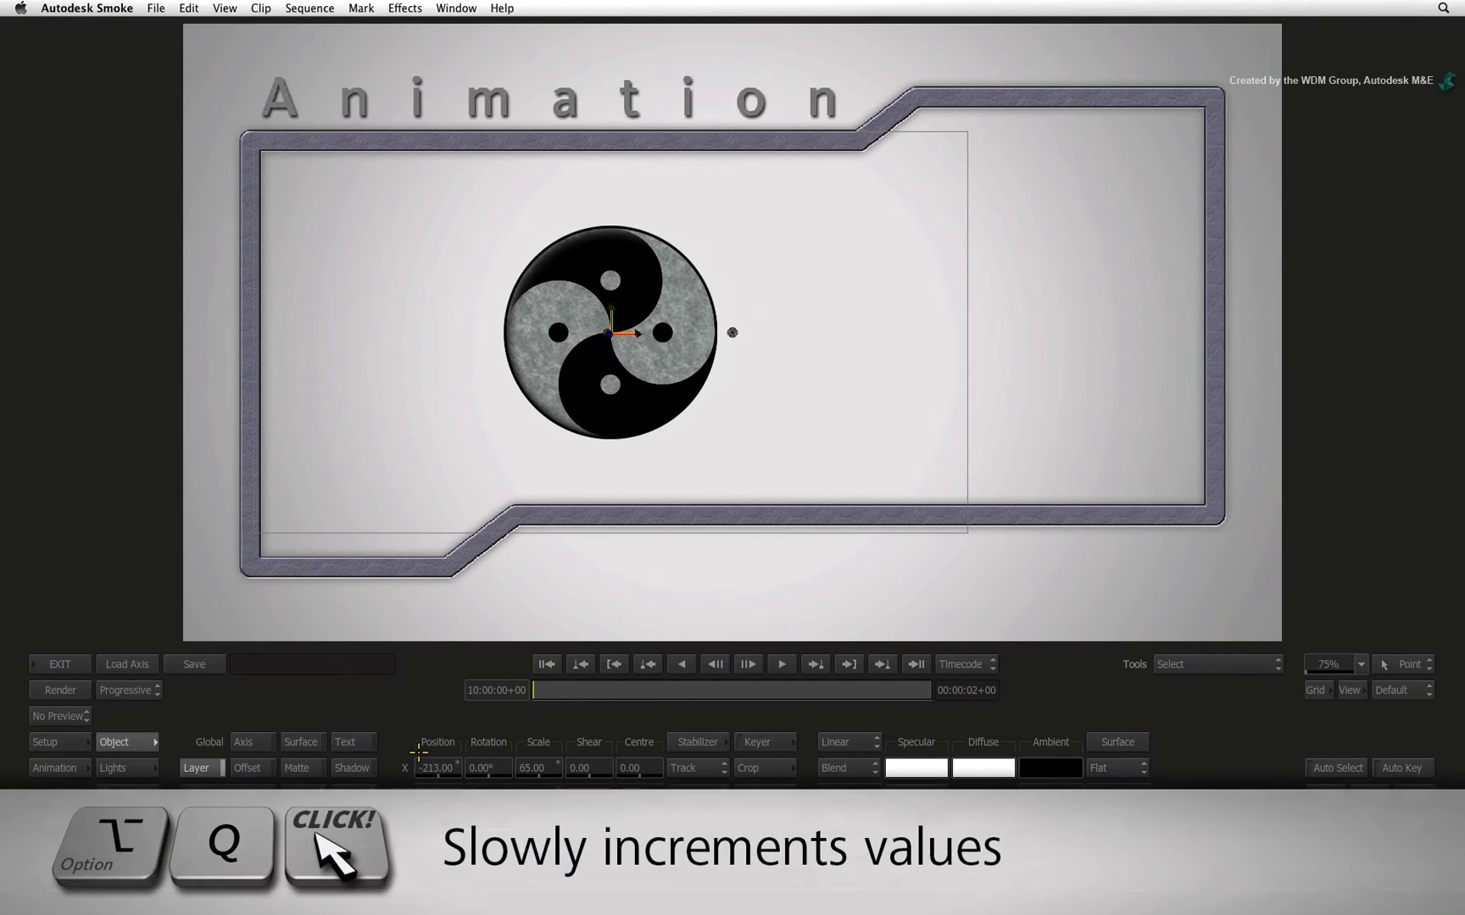
mouse_move(440, 772)
left_mouse_down()
mouse_move(530, 758)
mouse_move(475, 768)
left_mouse_up()
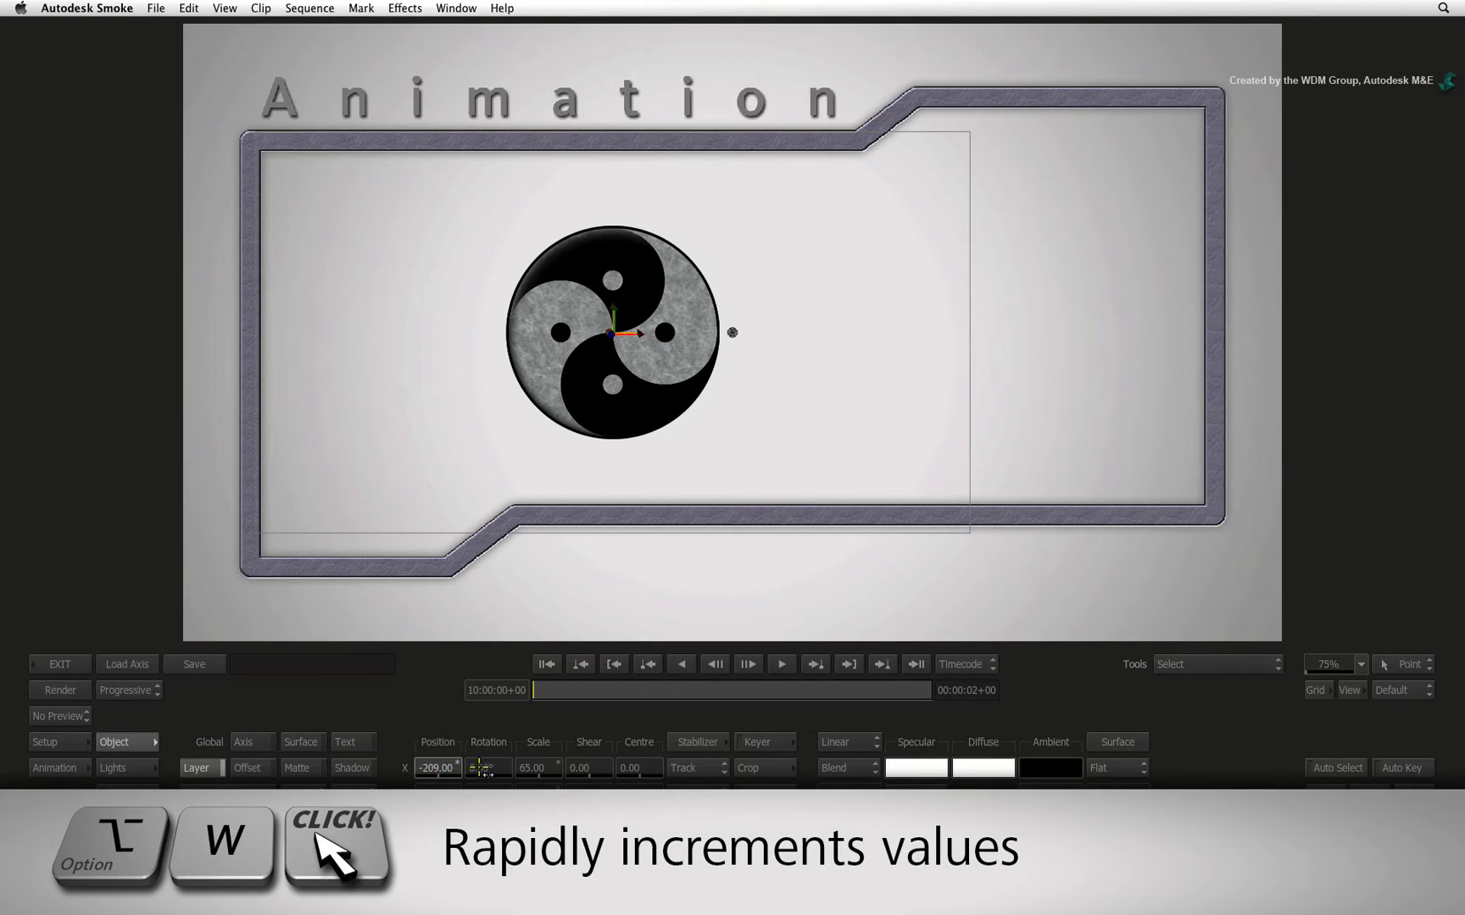
mouse_move(479, 768)
left_mouse_down()
mouse_move(374, 761)
mouse_move(410, 768)
left_mouse_up()
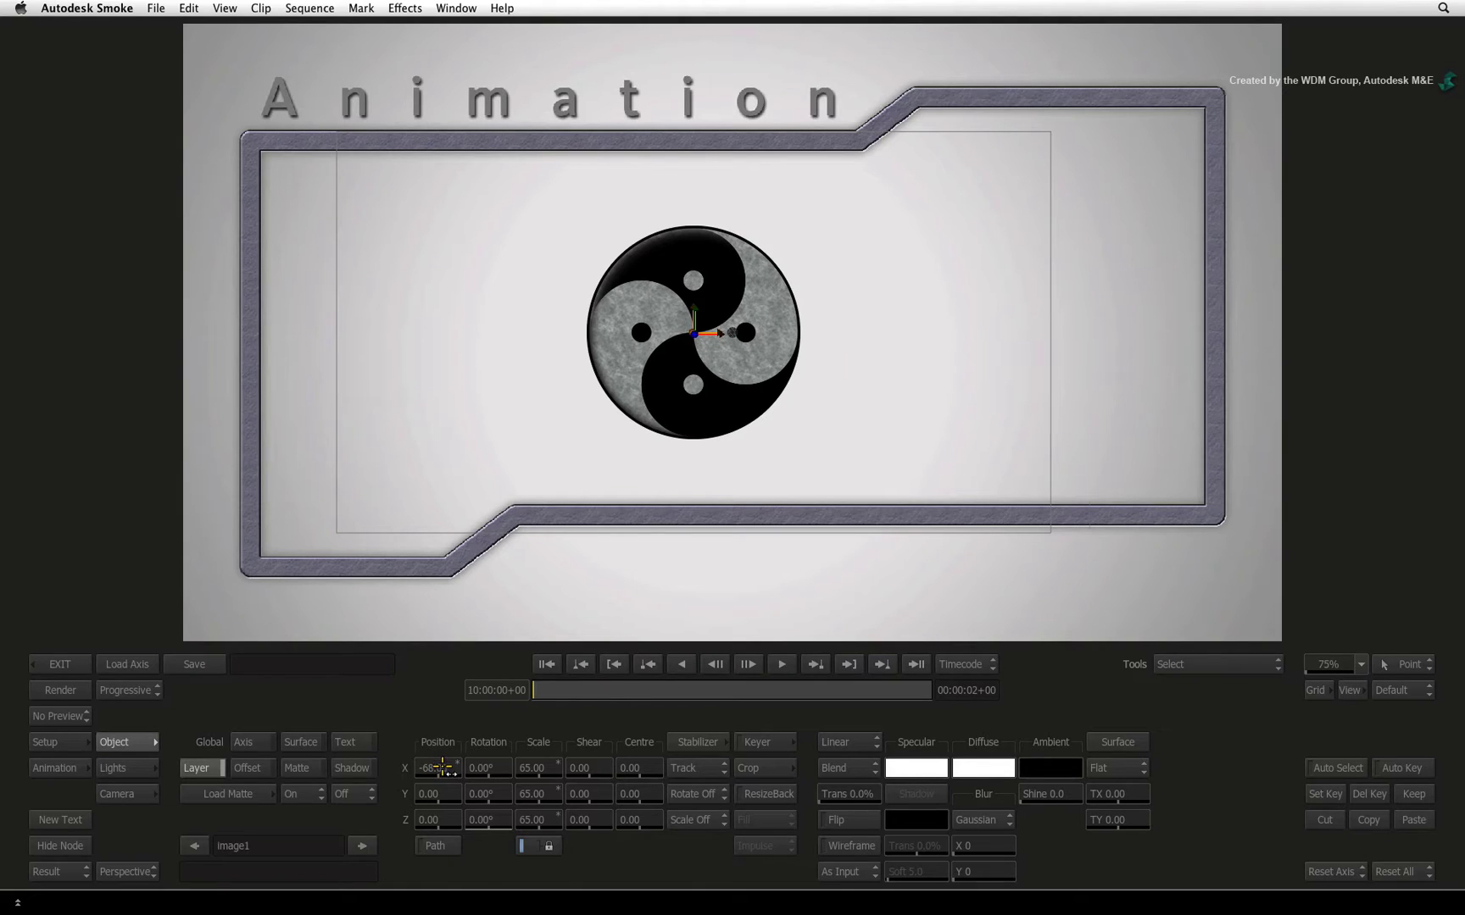
Step: Enter 500 for Position X in the Calculator, then set it back to 0
left_click_drag(442, 770, 448, 776)
left_click(445, 769)
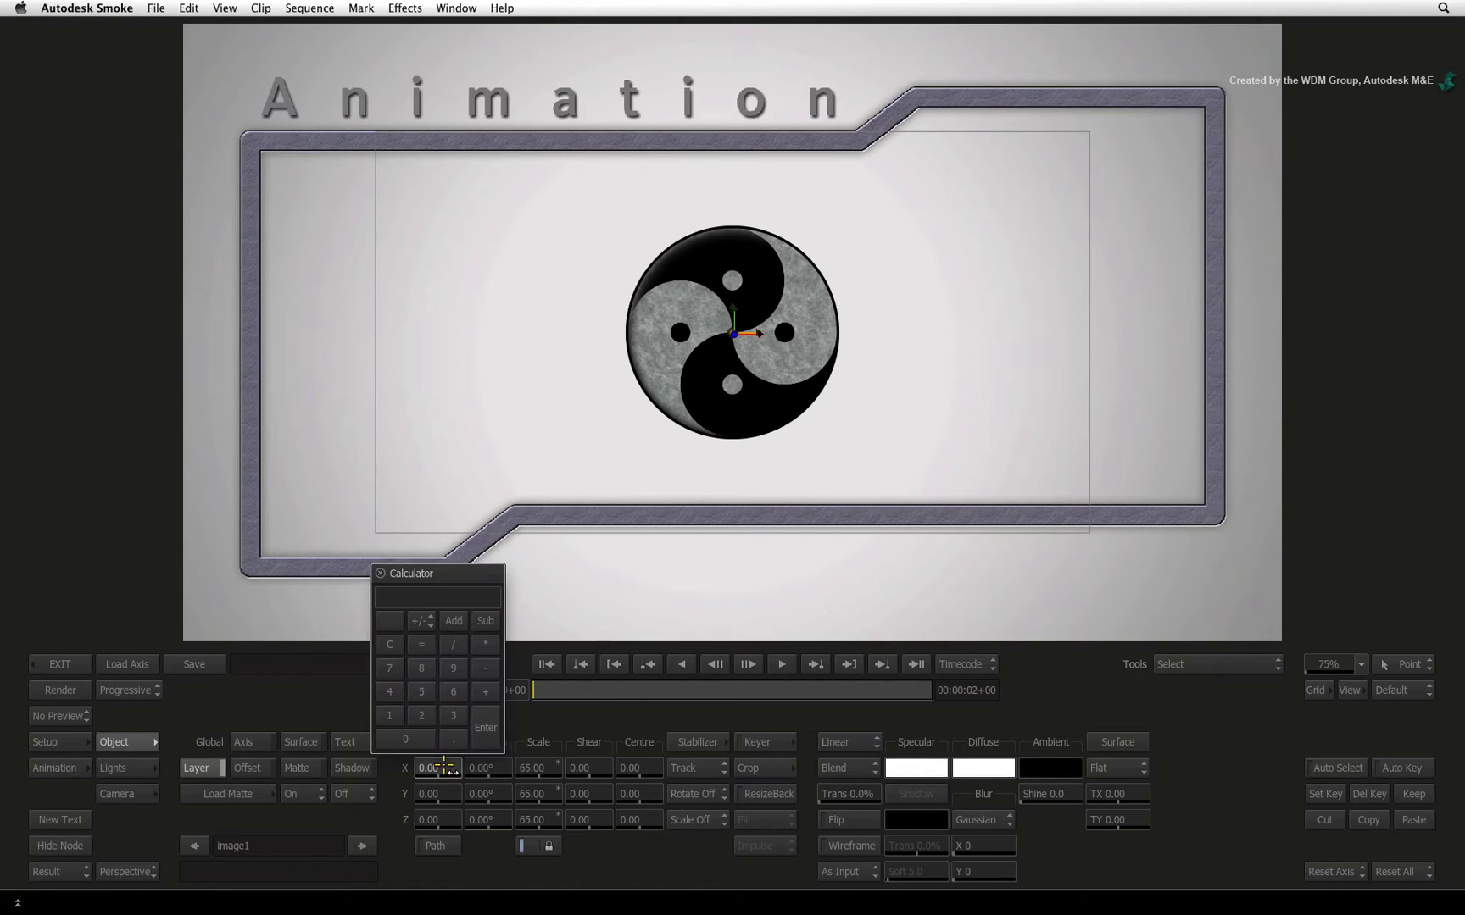
left_click(422, 691)
left_click(405, 739)
left_click(405, 739)
left_click(496, 720)
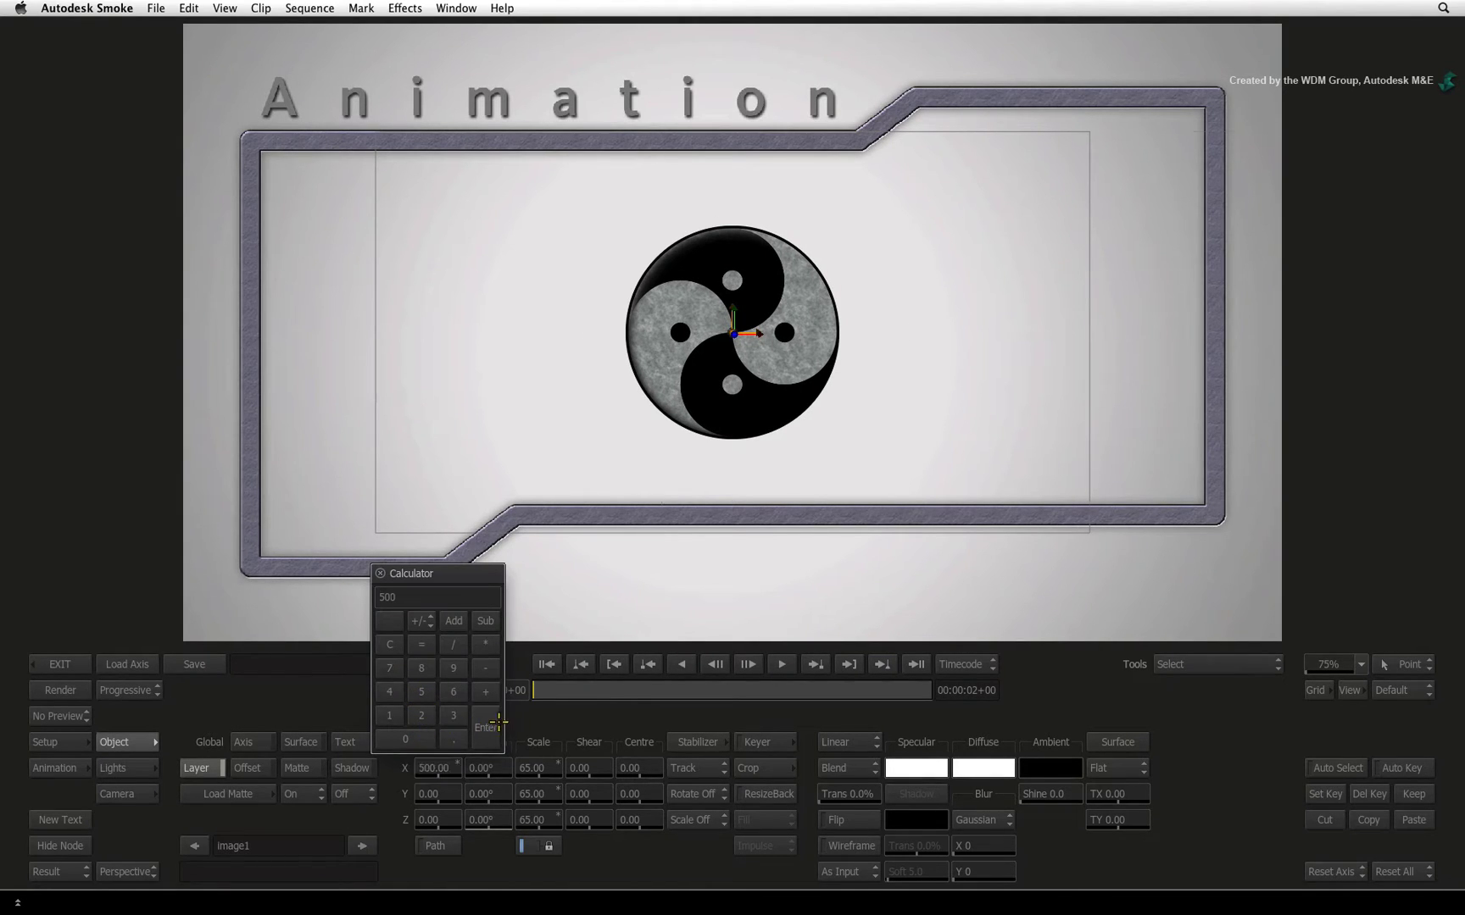
left_click(445, 770, "ctrl")
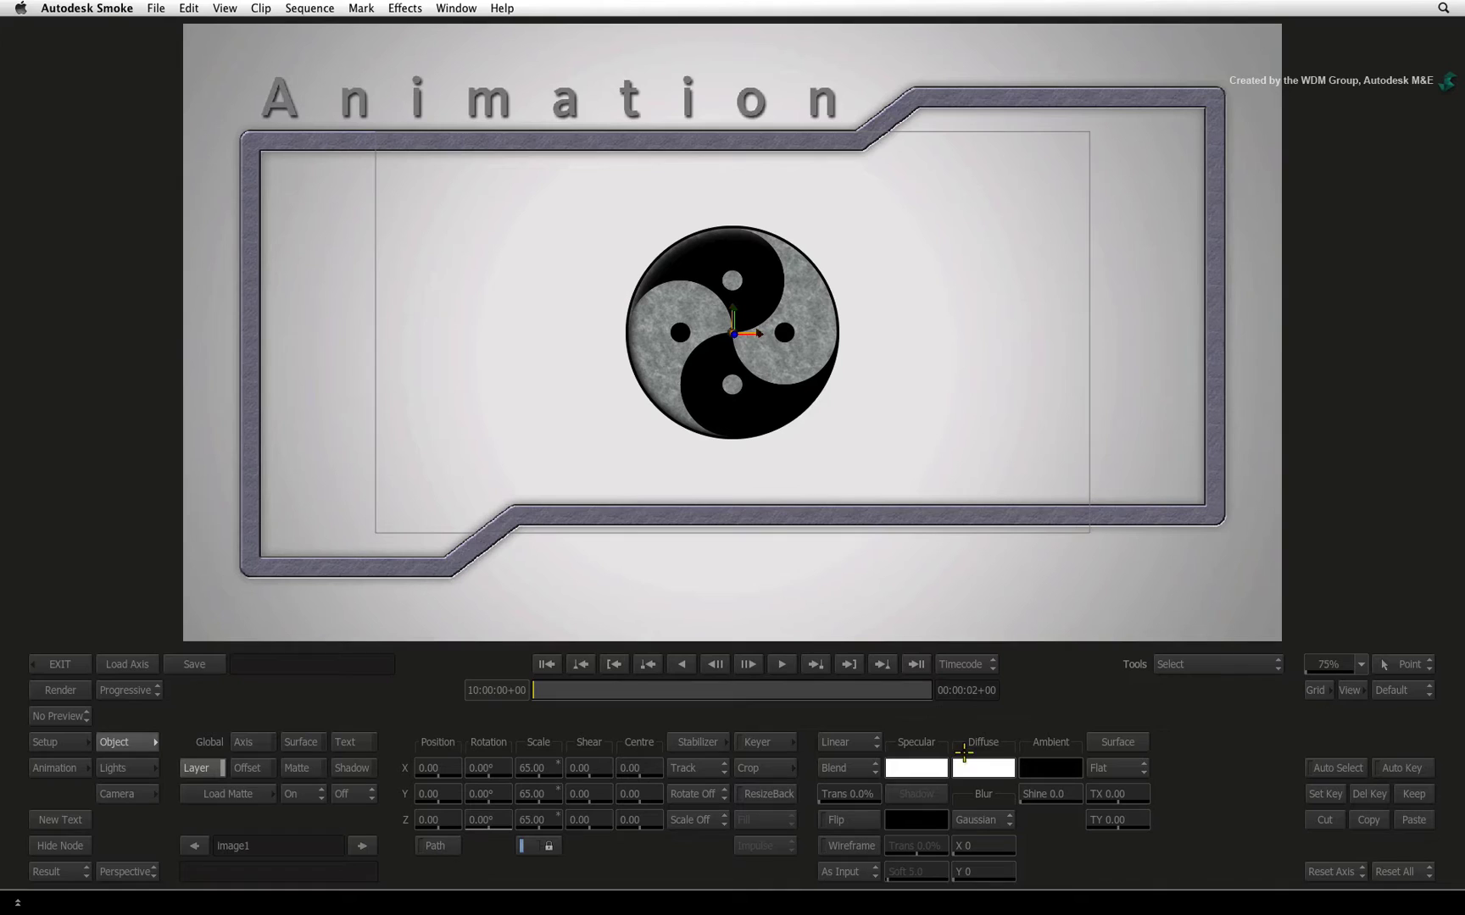
Step: With Auto Key on, key the yin-yang left at frame one and right at the last frame
left_click(1425, 764)
left_click_drag(435, 768, 100, 745)
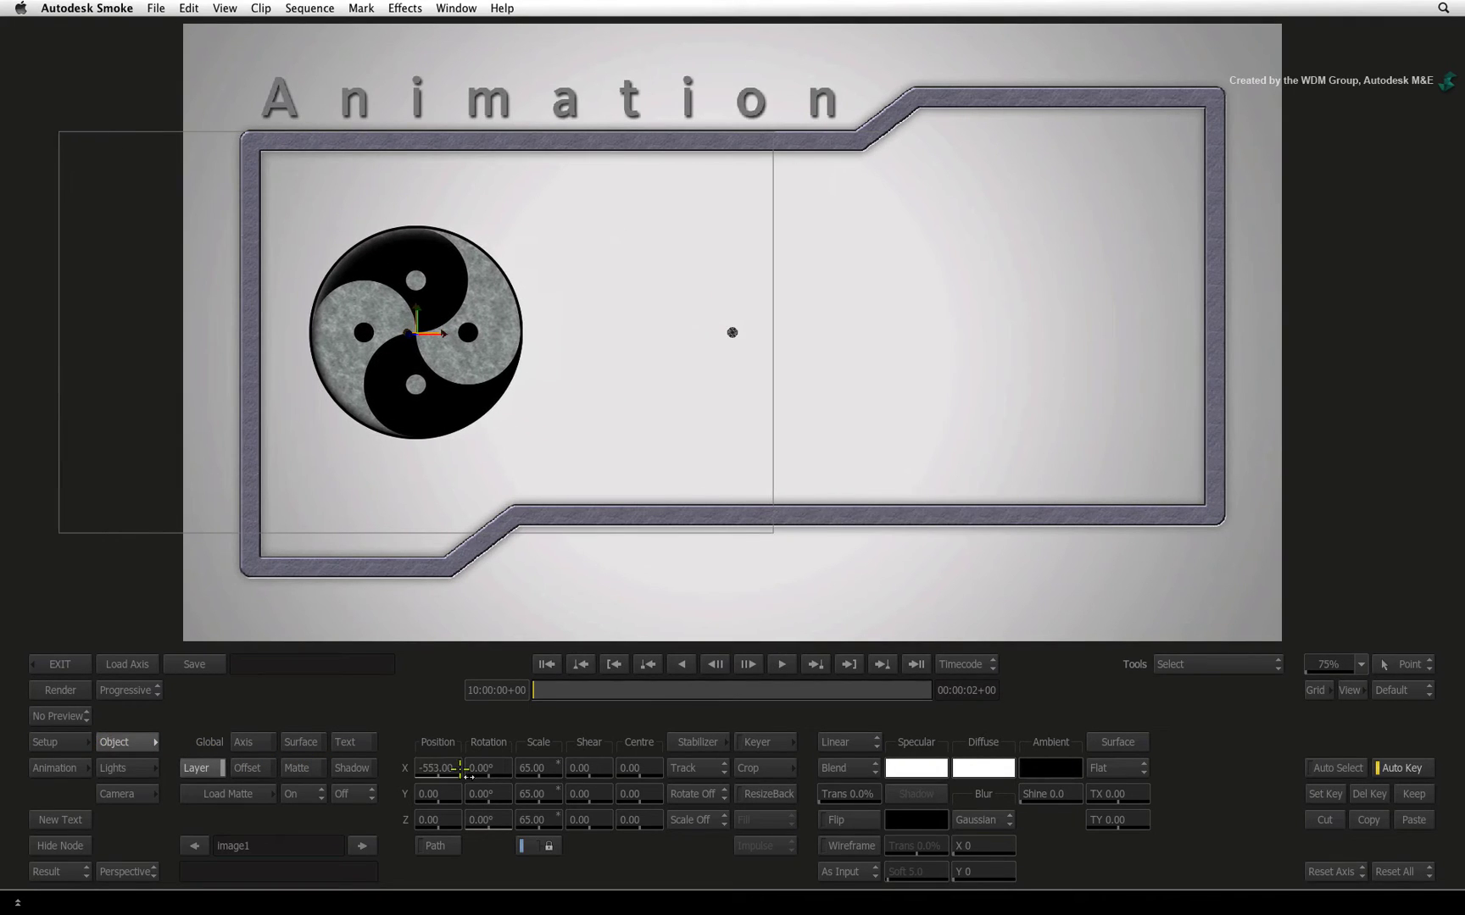
left_click(932, 688)
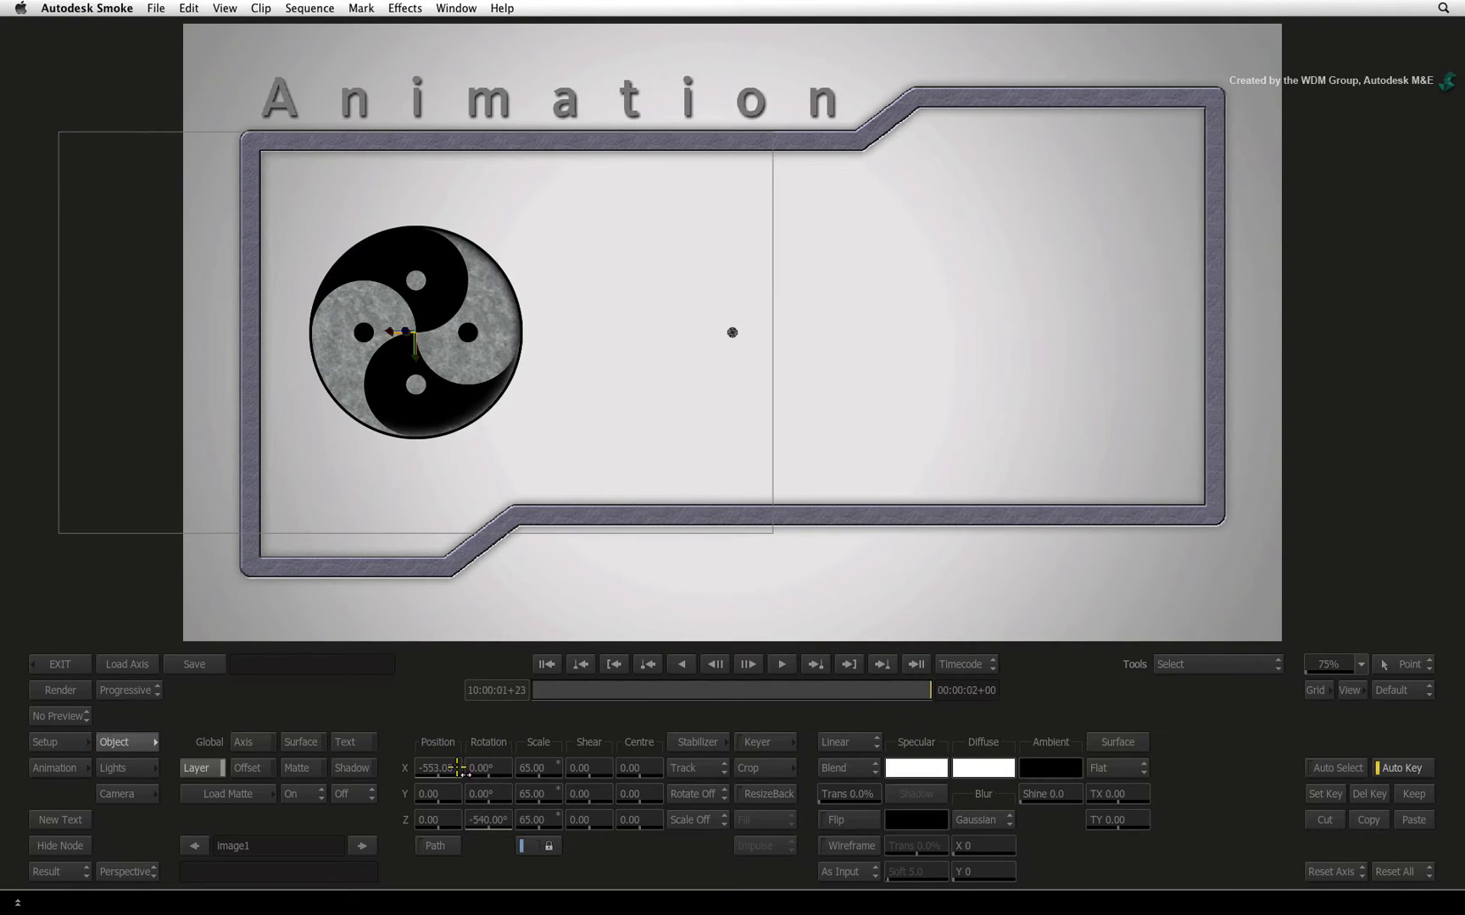
mouse_move(438, 767)
left_mouse_down()
mouse_move(721, 787)
mouse_move(916, 694)
mouse_move(566, 690)
left_mouse_up()
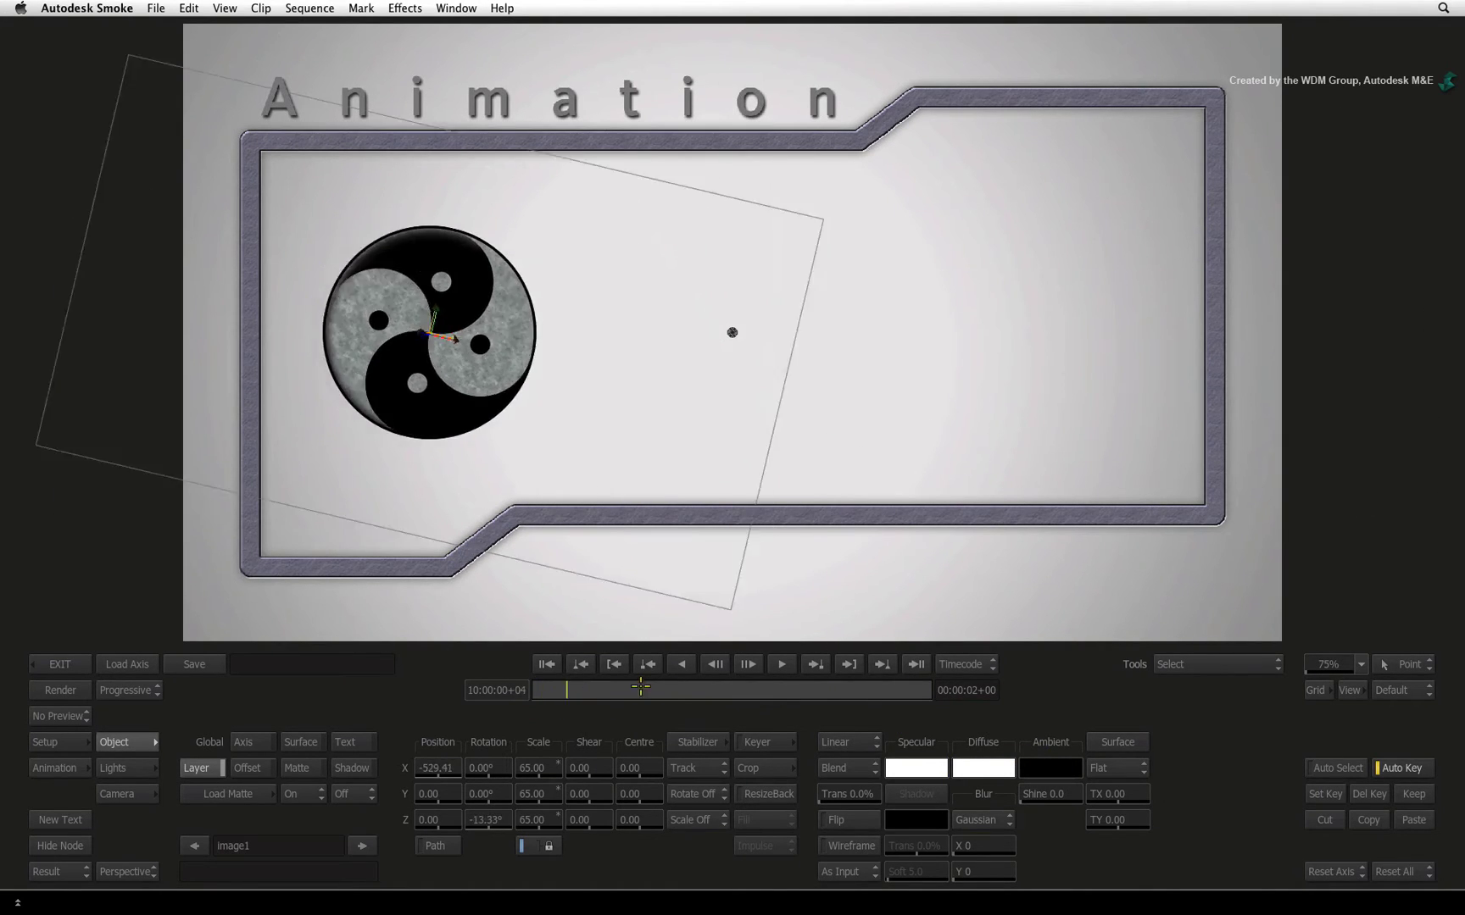
mouse_move(641, 686)
left_mouse_down()
mouse_move(694, 665)
mouse_move(956, 660)
mouse_move(507, 711)
left_mouse_up()
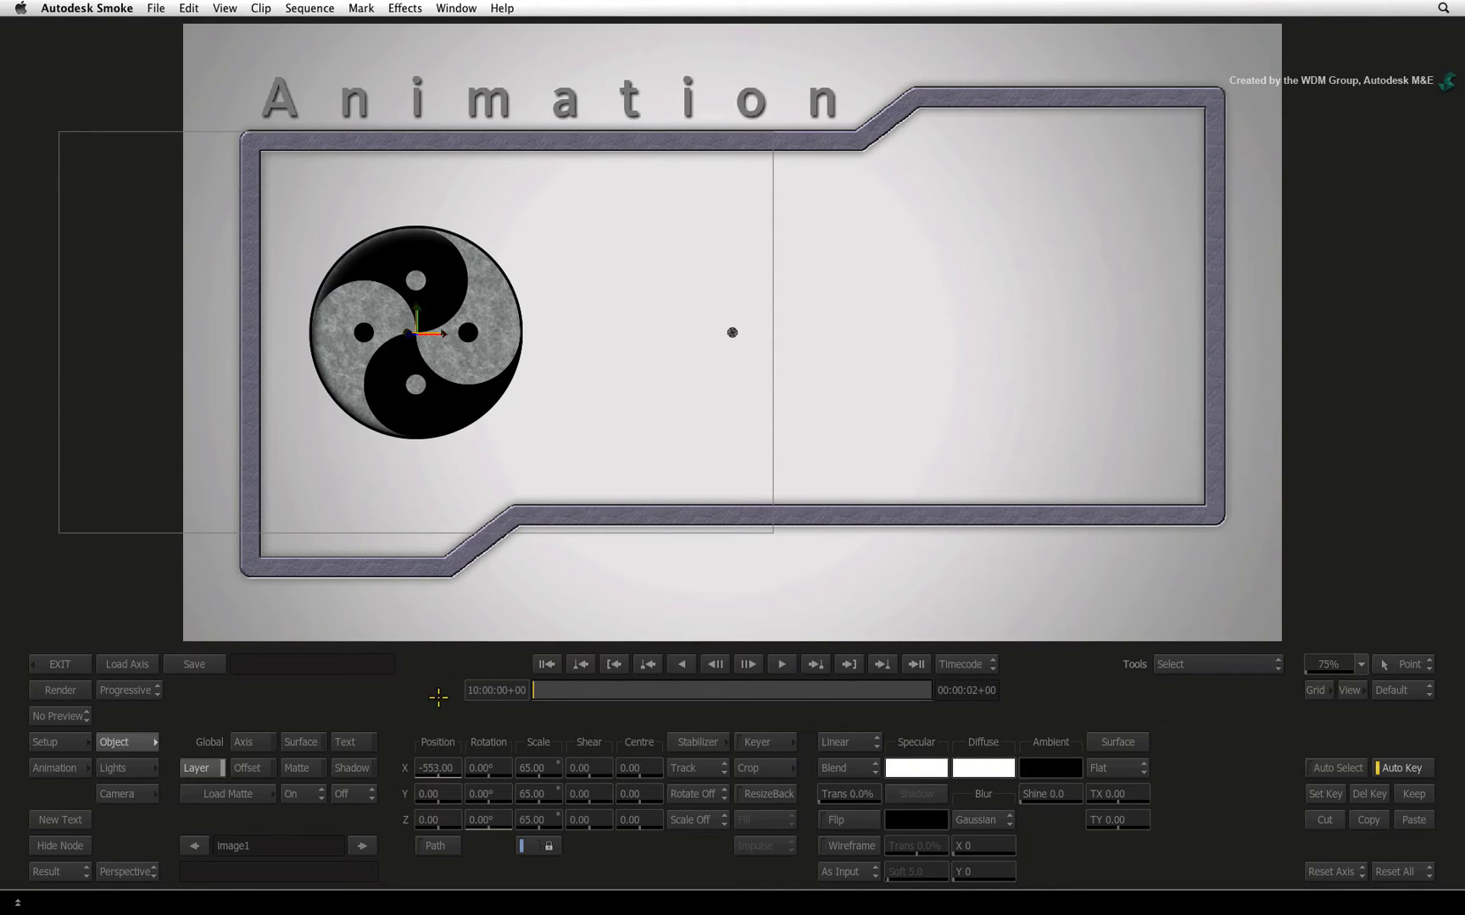
Step: With Auto Key off, drag Position X to about -824, past the card's left edge
left_click(1413, 763)
mouse_move(429, 769)
left_mouse_down()
mouse_move(550, 684)
mouse_move(425, 702)
left_mouse_up()
left_click_drag(617, 746, 1014, 723)
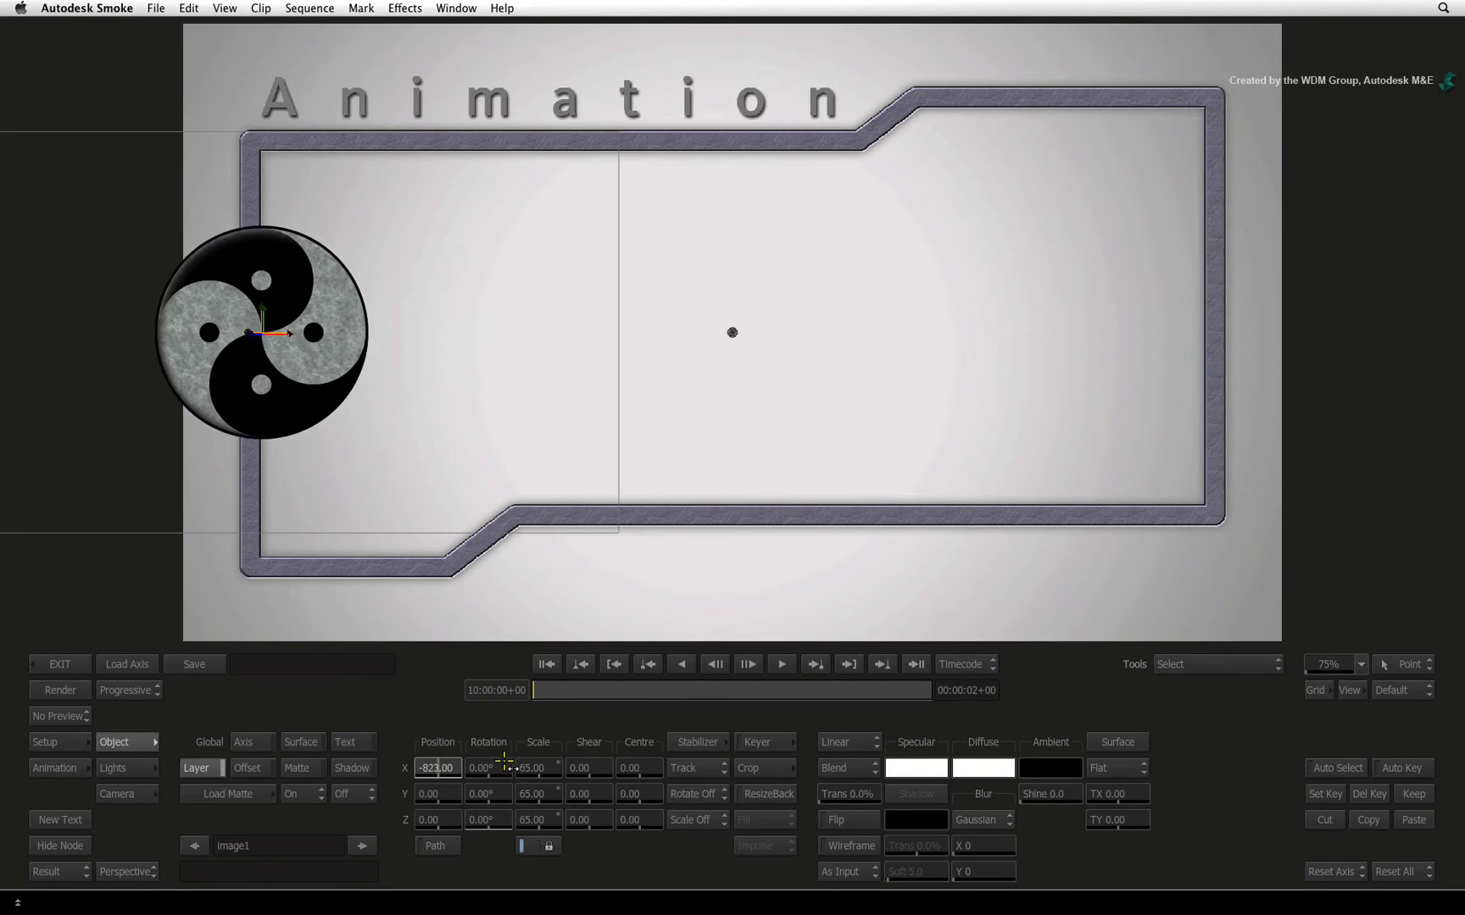
Step: Enable Auto Key, bring Position X back to about -525 inside the frame, and scrub the timeline
left_click(1406, 768)
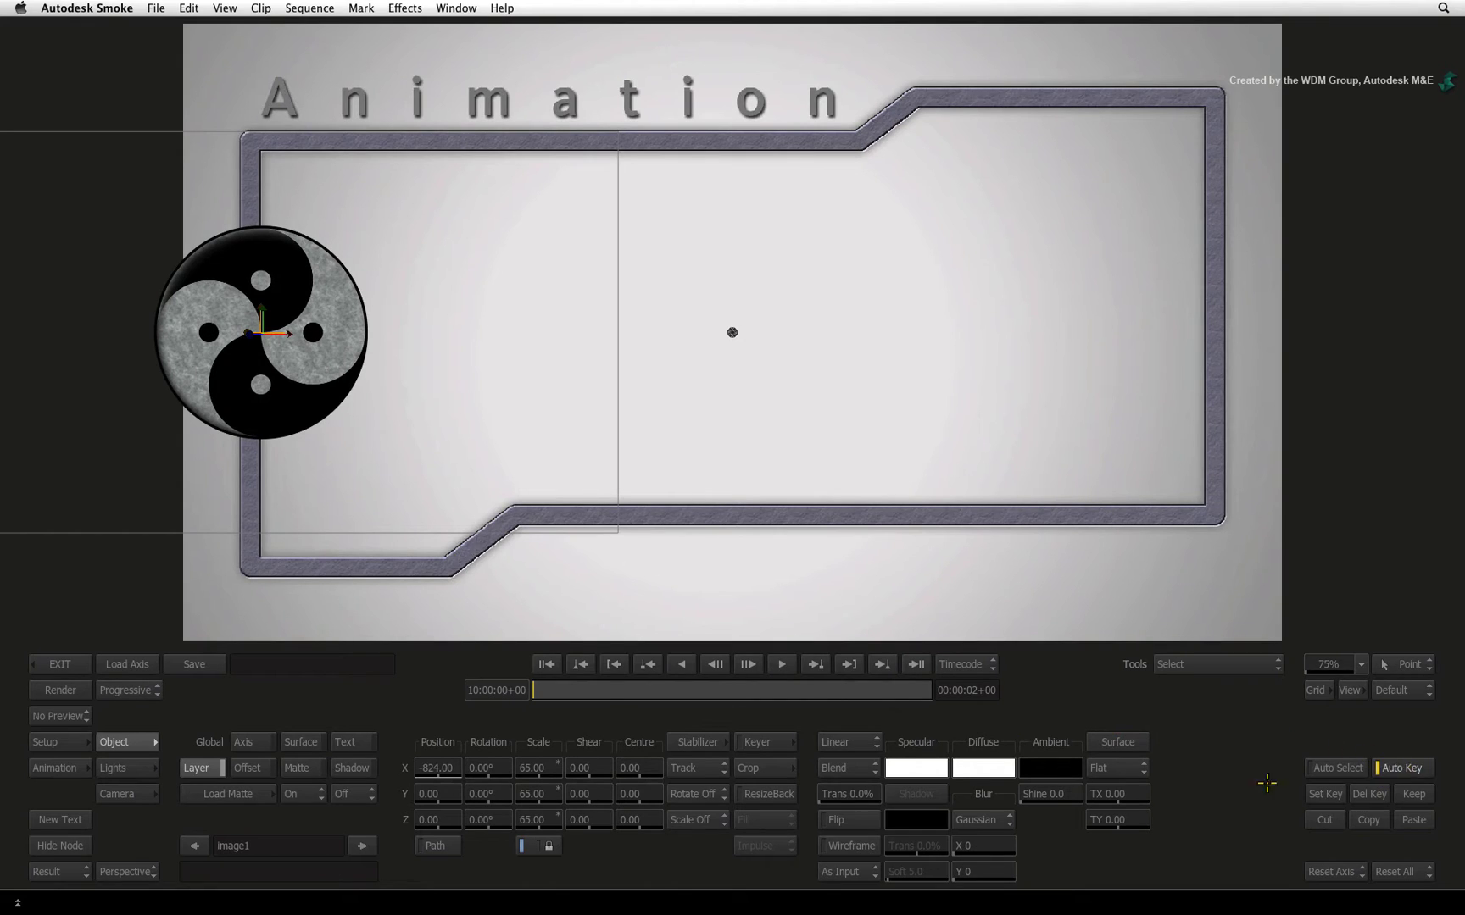
left_click_drag(473, 768, 569, 761)
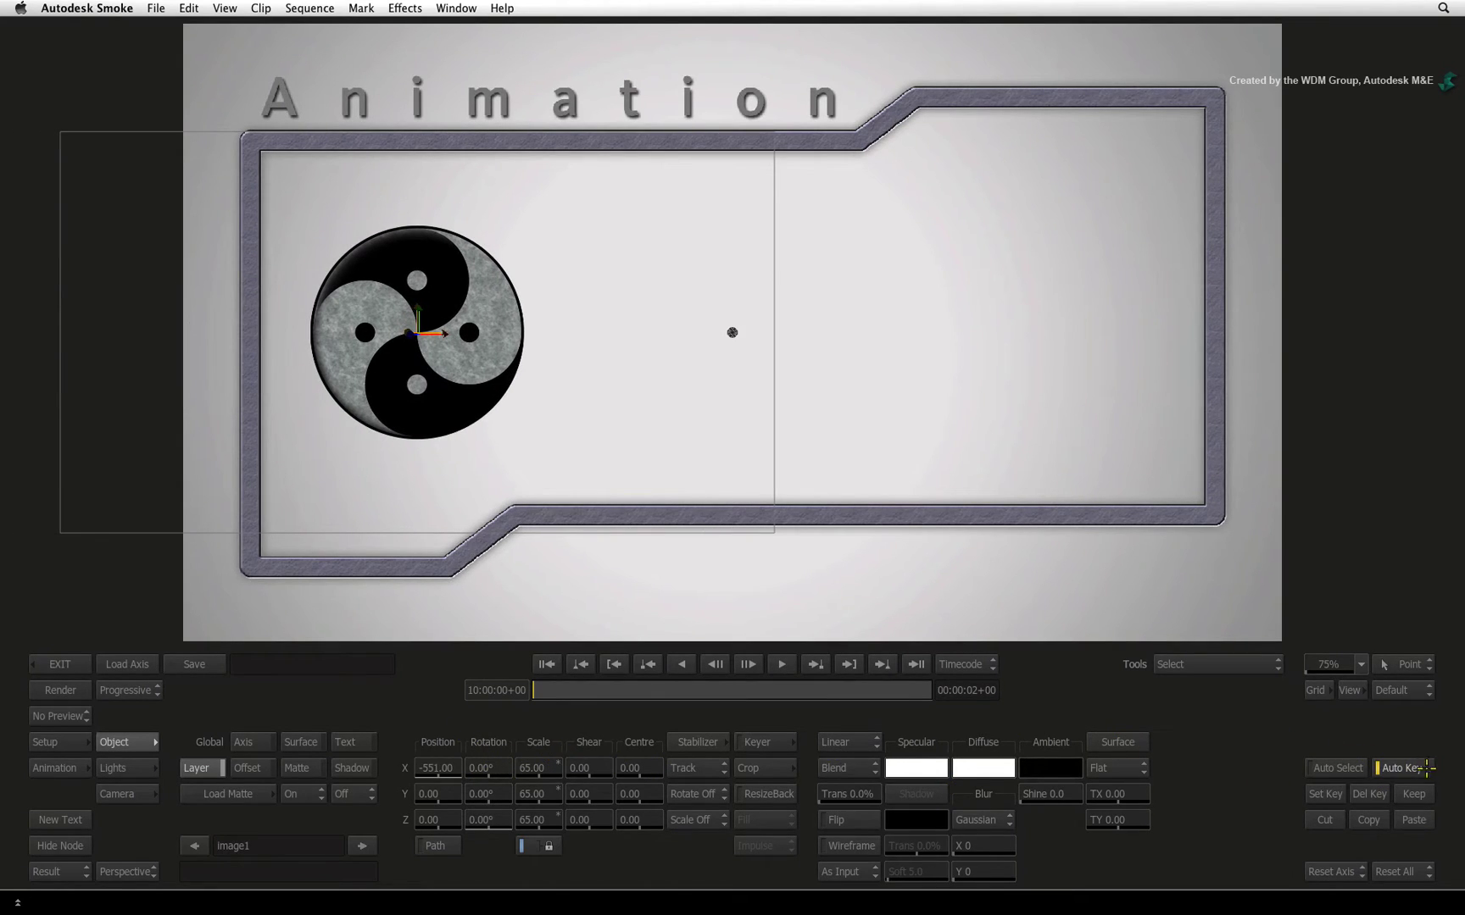
left_click_drag(459, 769, 491, 768)
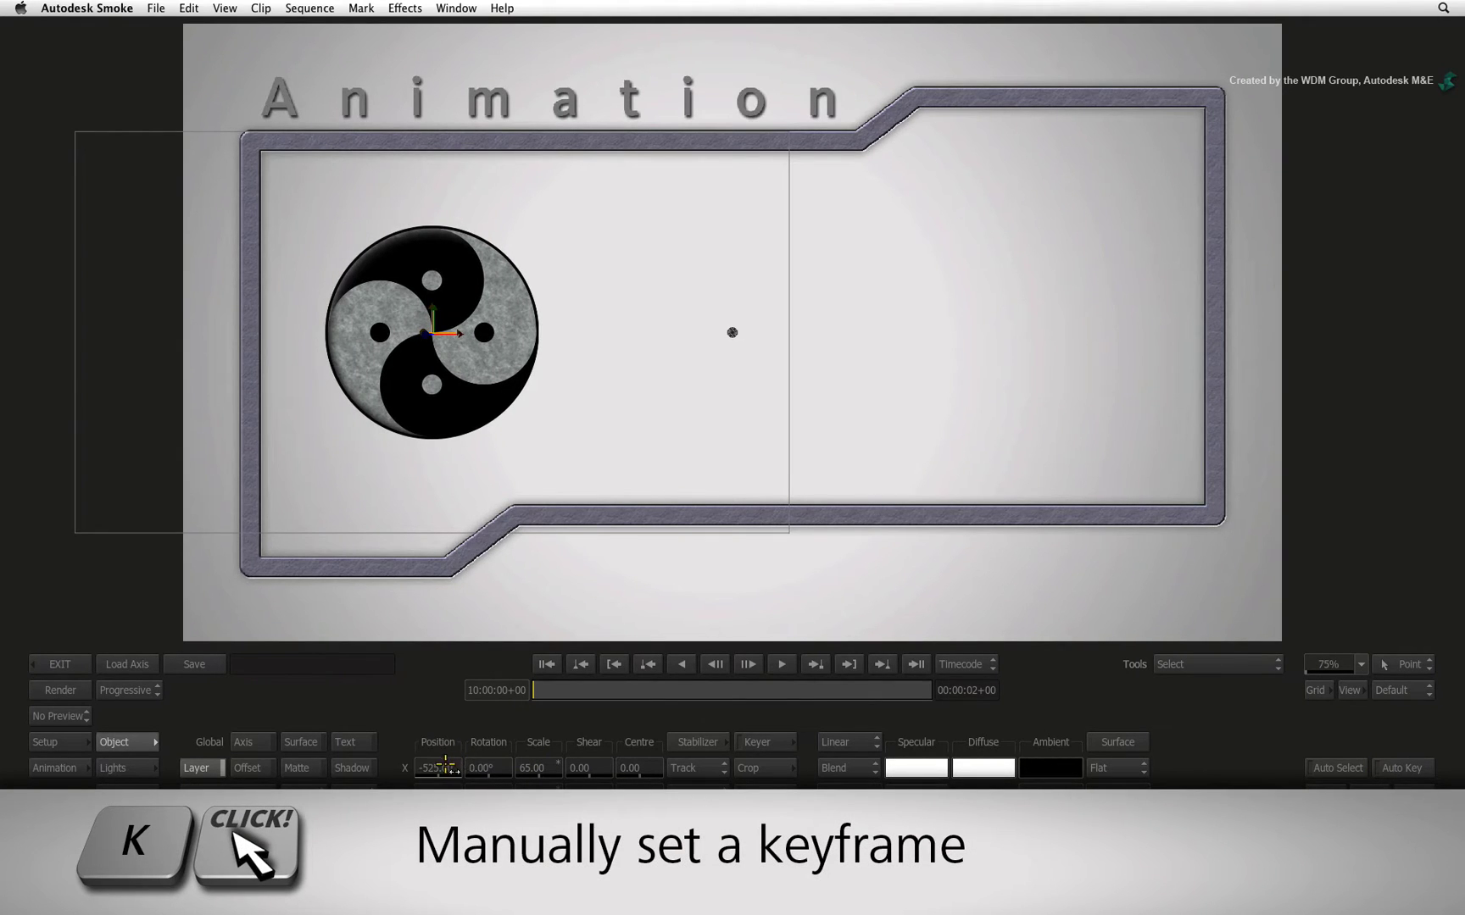
mouse_move(559, 690)
left_mouse_down()
mouse_move(812, 690)
mouse_move(411, 681)
left_mouse_up()
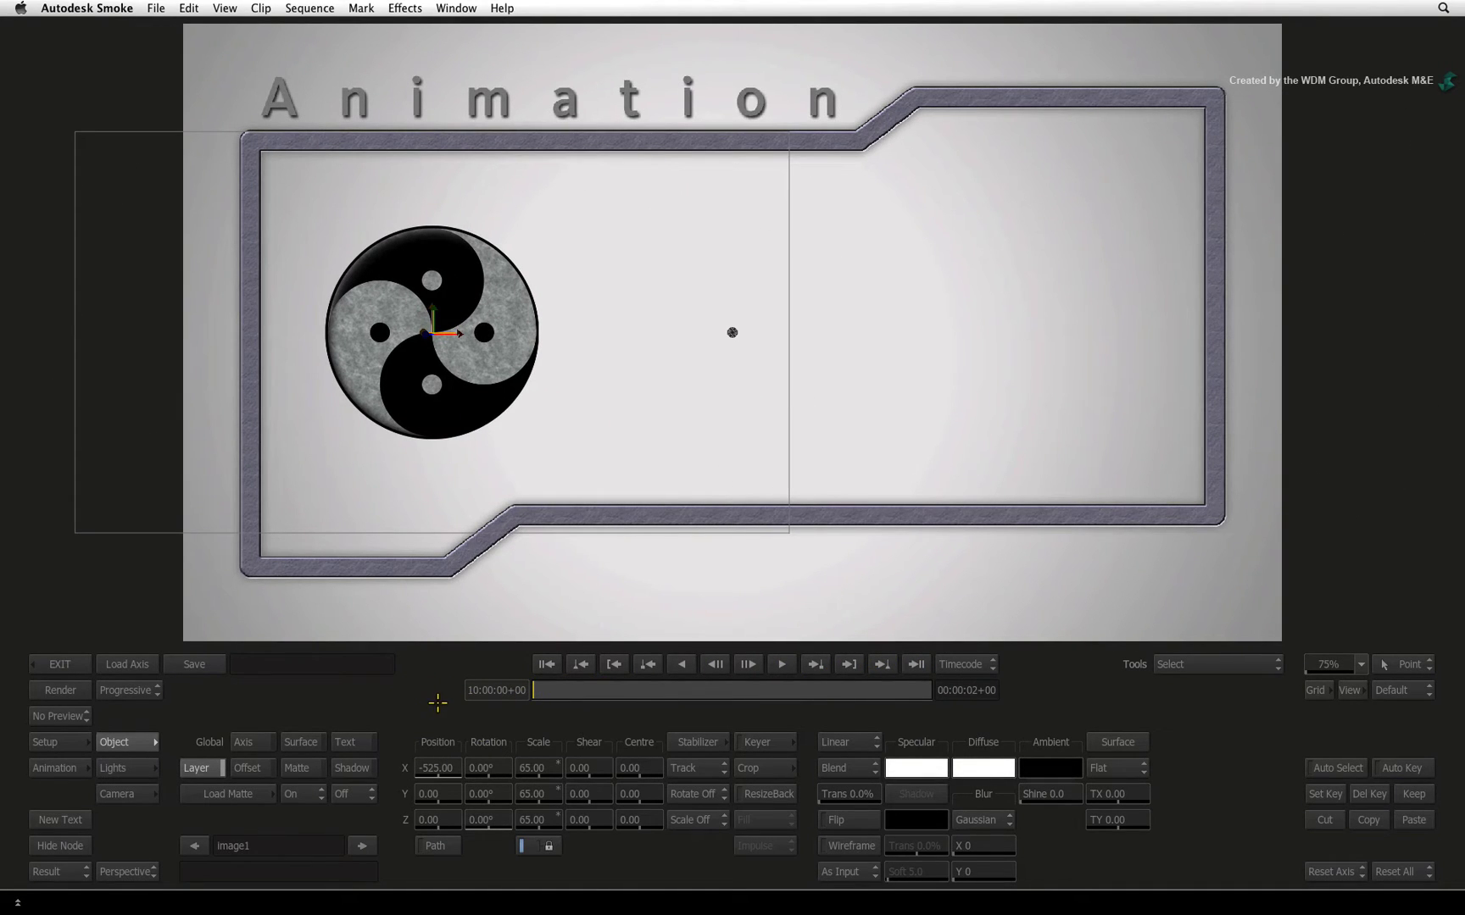
left_click(1419, 769)
Step: Review the Position X keyframe context menu options, then close it without changes
right_click(445, 768)
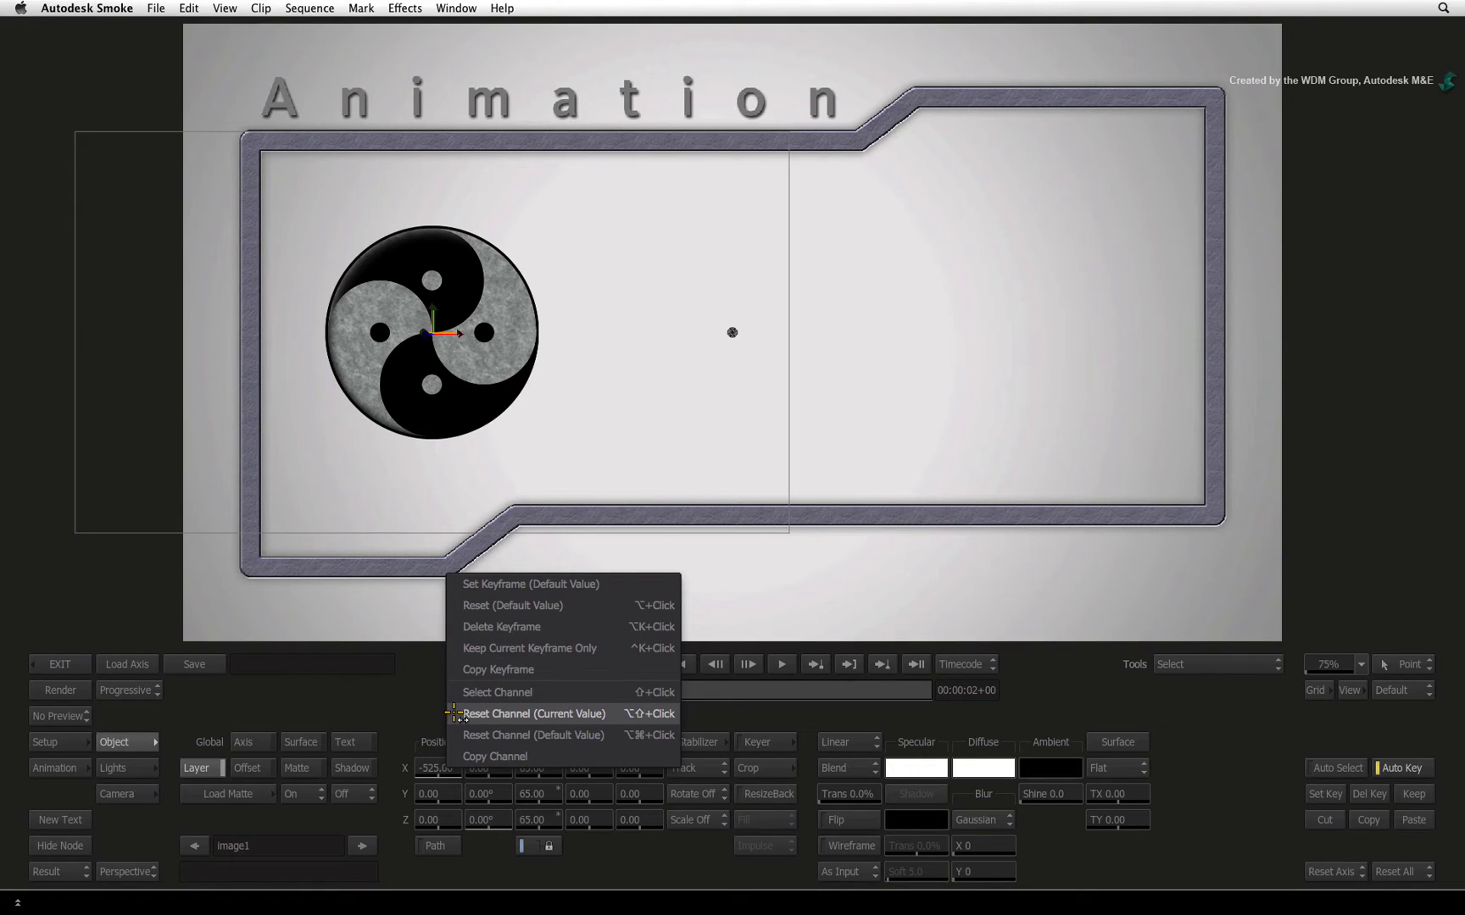
left_click(418, 716)
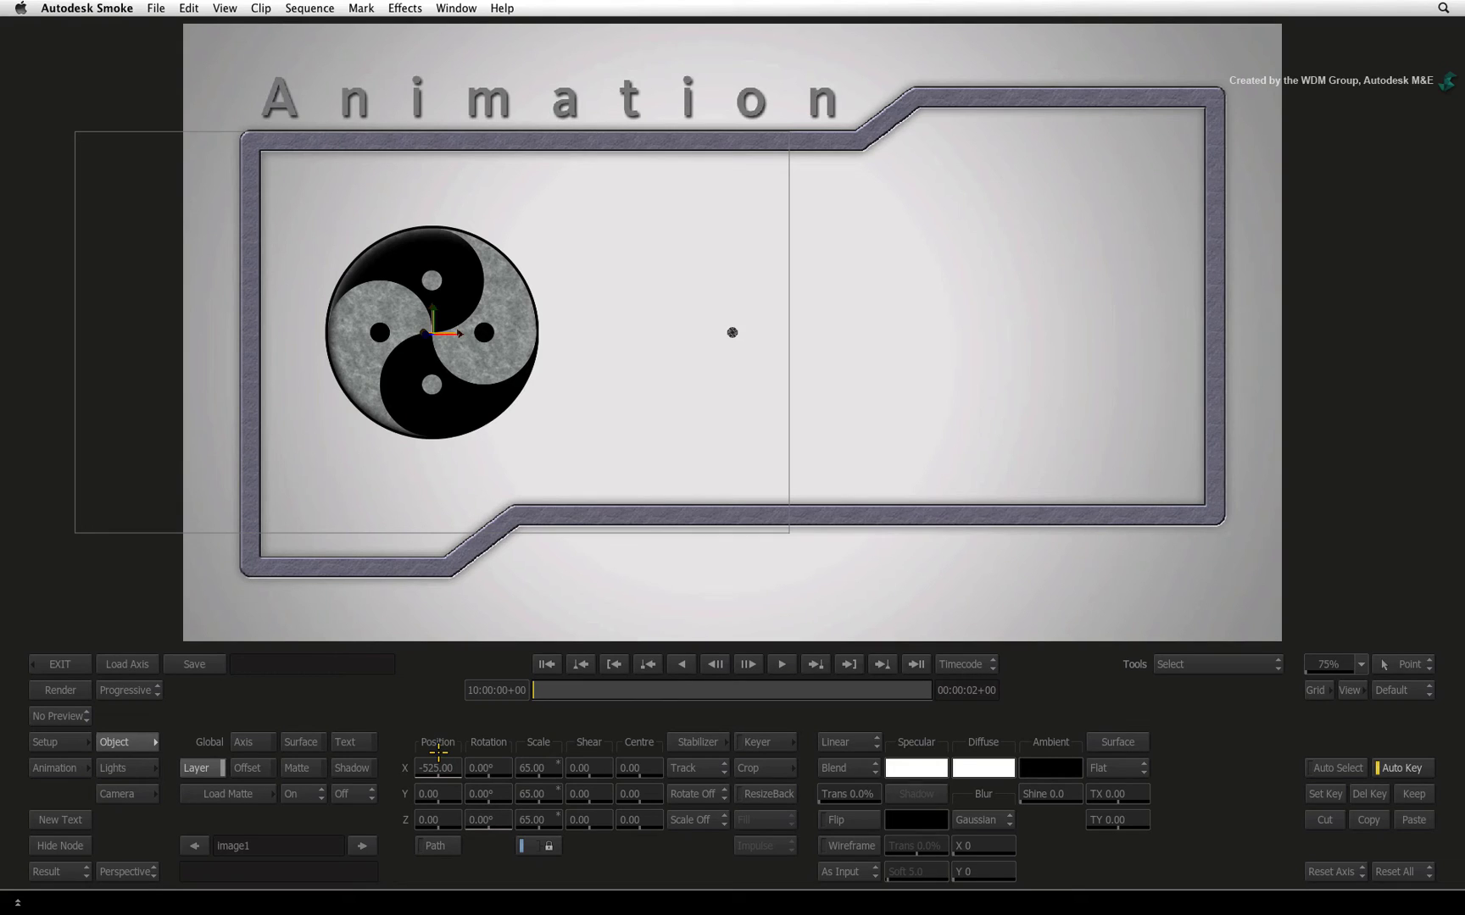
left_click_drag(536, 691, 608, 686)
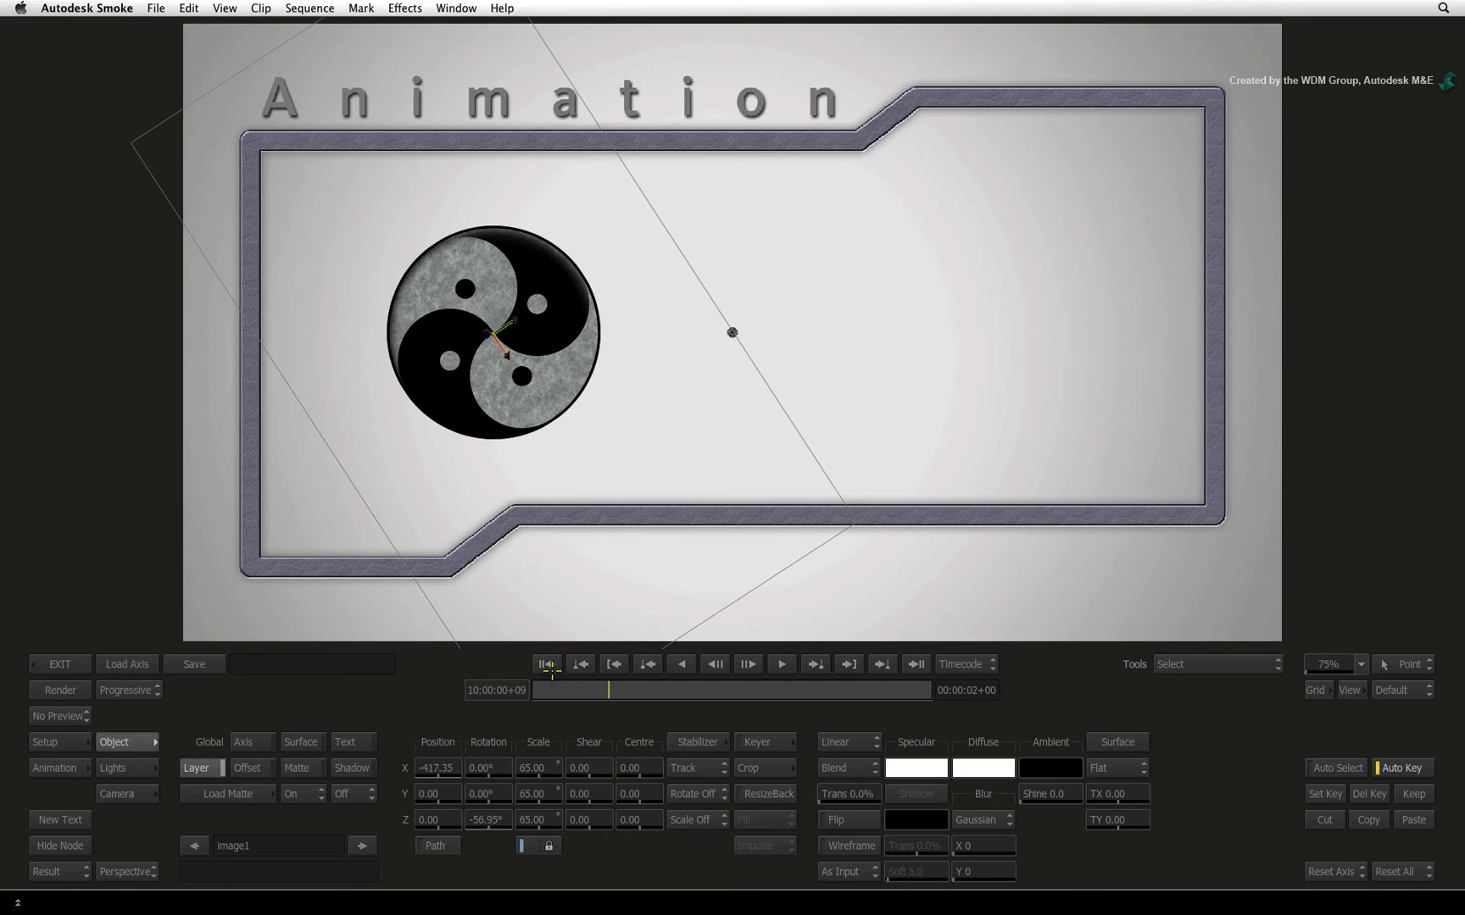
left_click(546, 664)
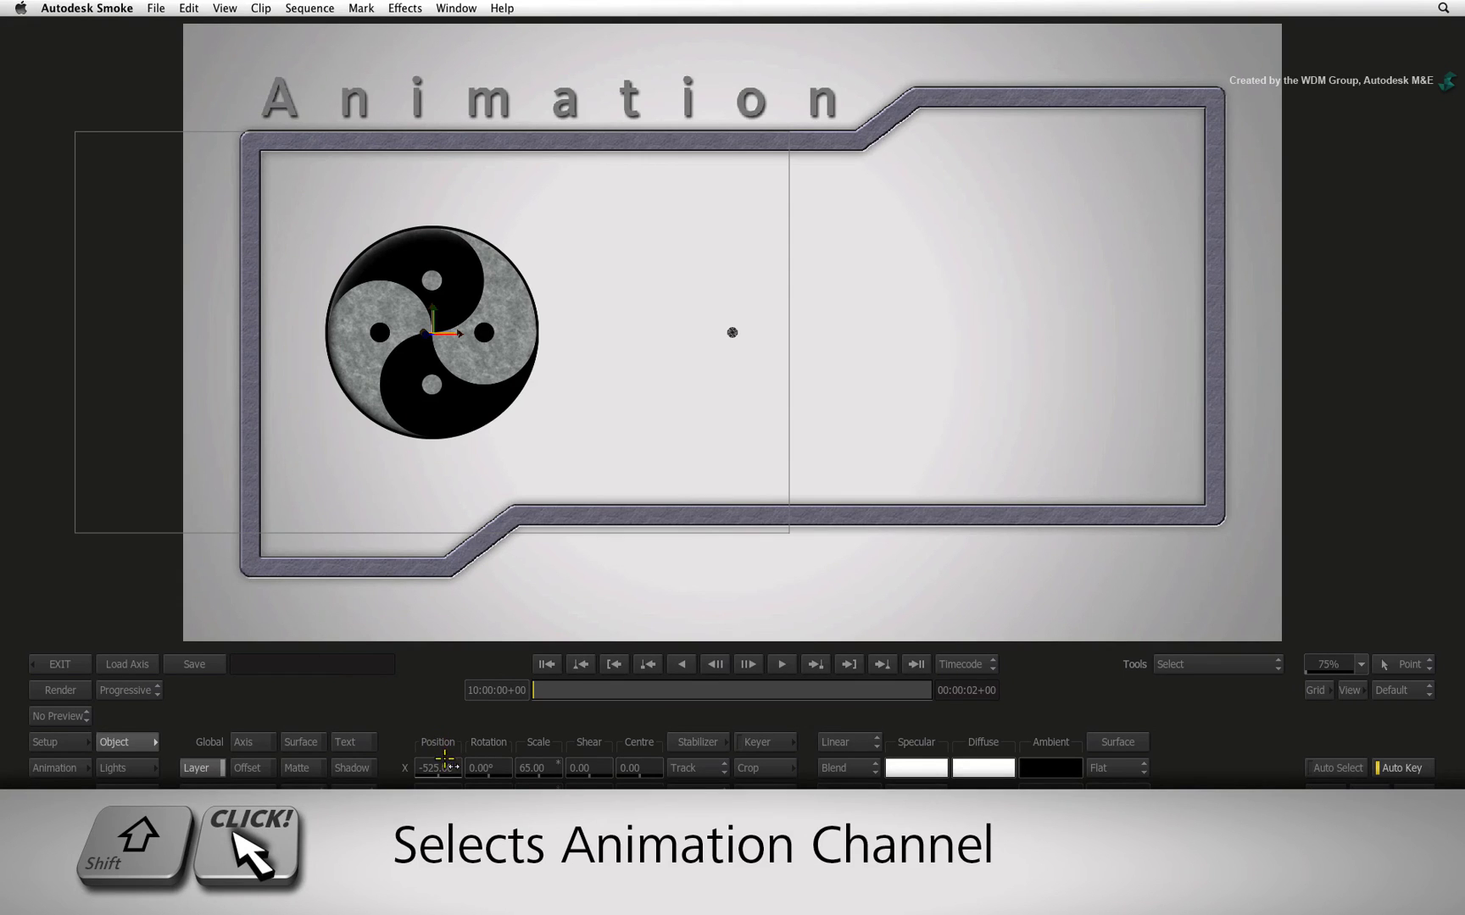
Step: Select the Position X channel and jump to its last keyframe at 597, rotated -540°
left_click(442, 768, "shift")
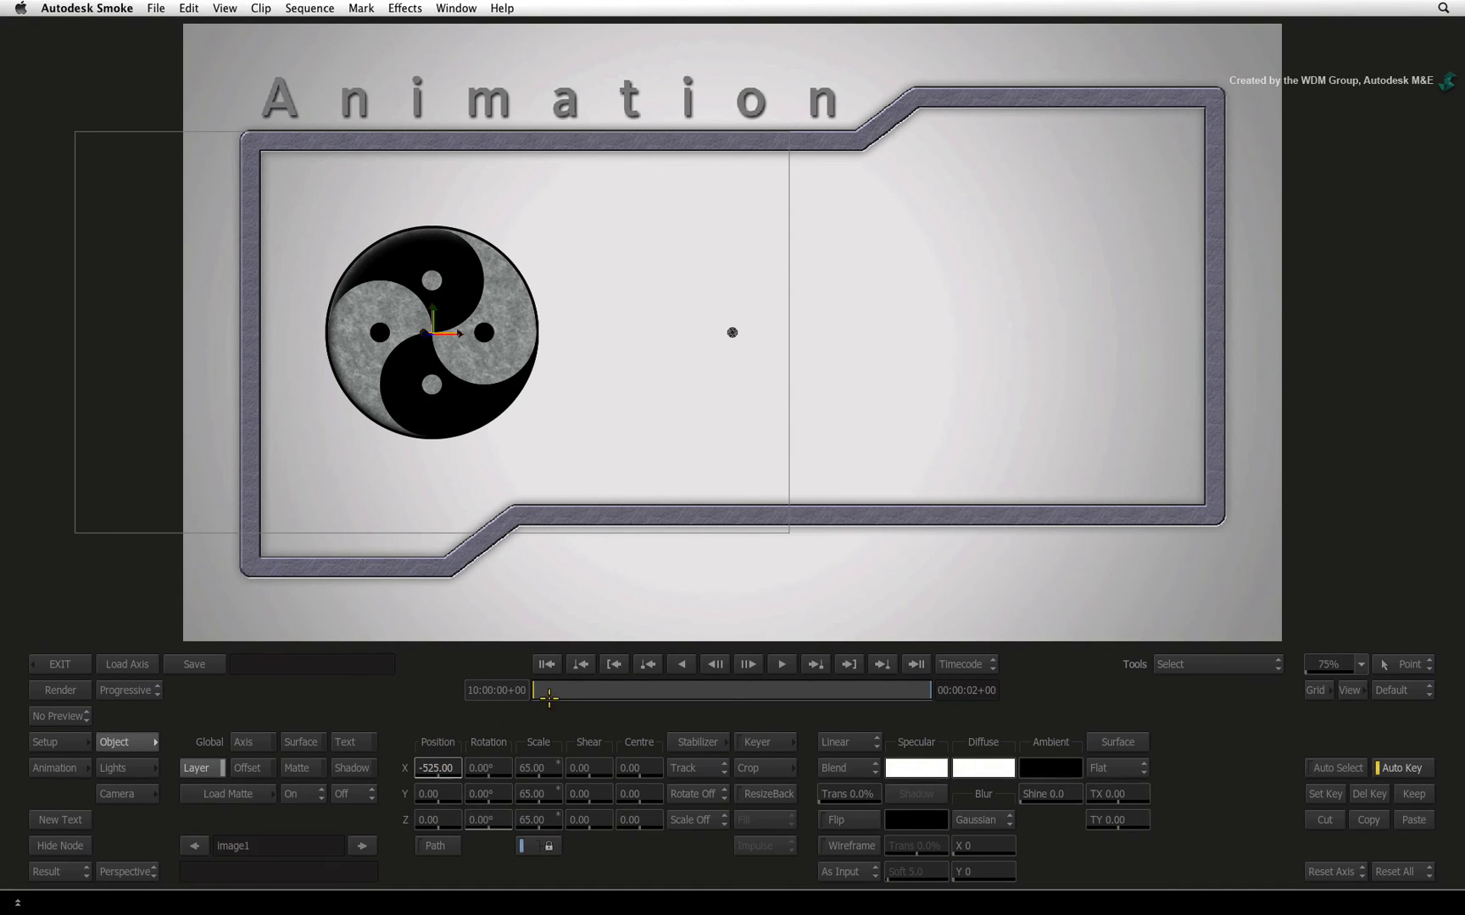
mouse_move(537, 690)
left_mouse_down()
mouse_move(722, 683)
mouse_move(685, 687)
left_mouse_up()
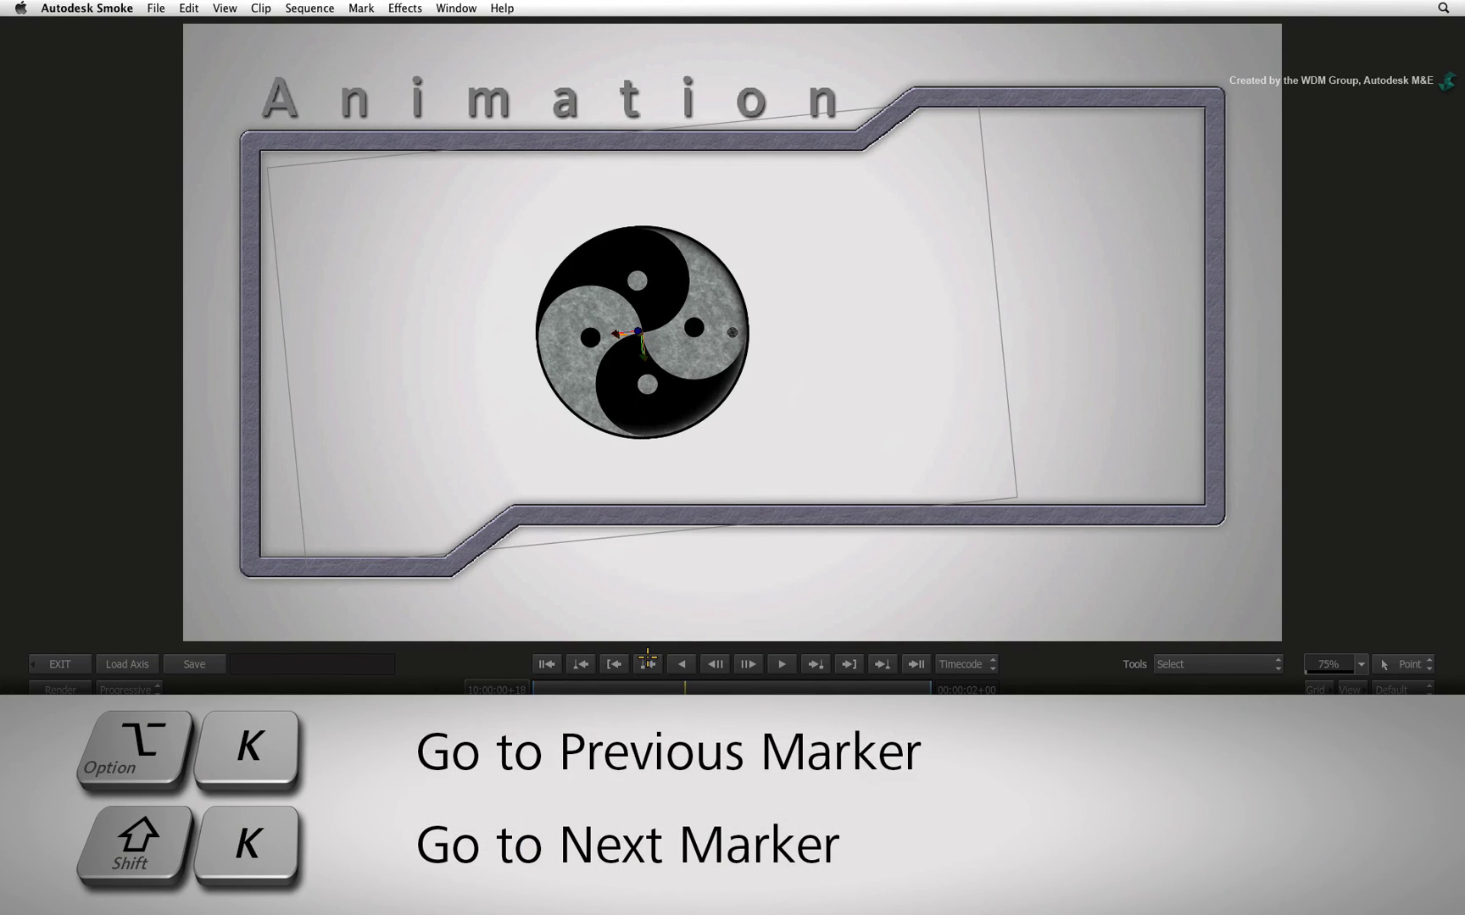
key("shift+k")
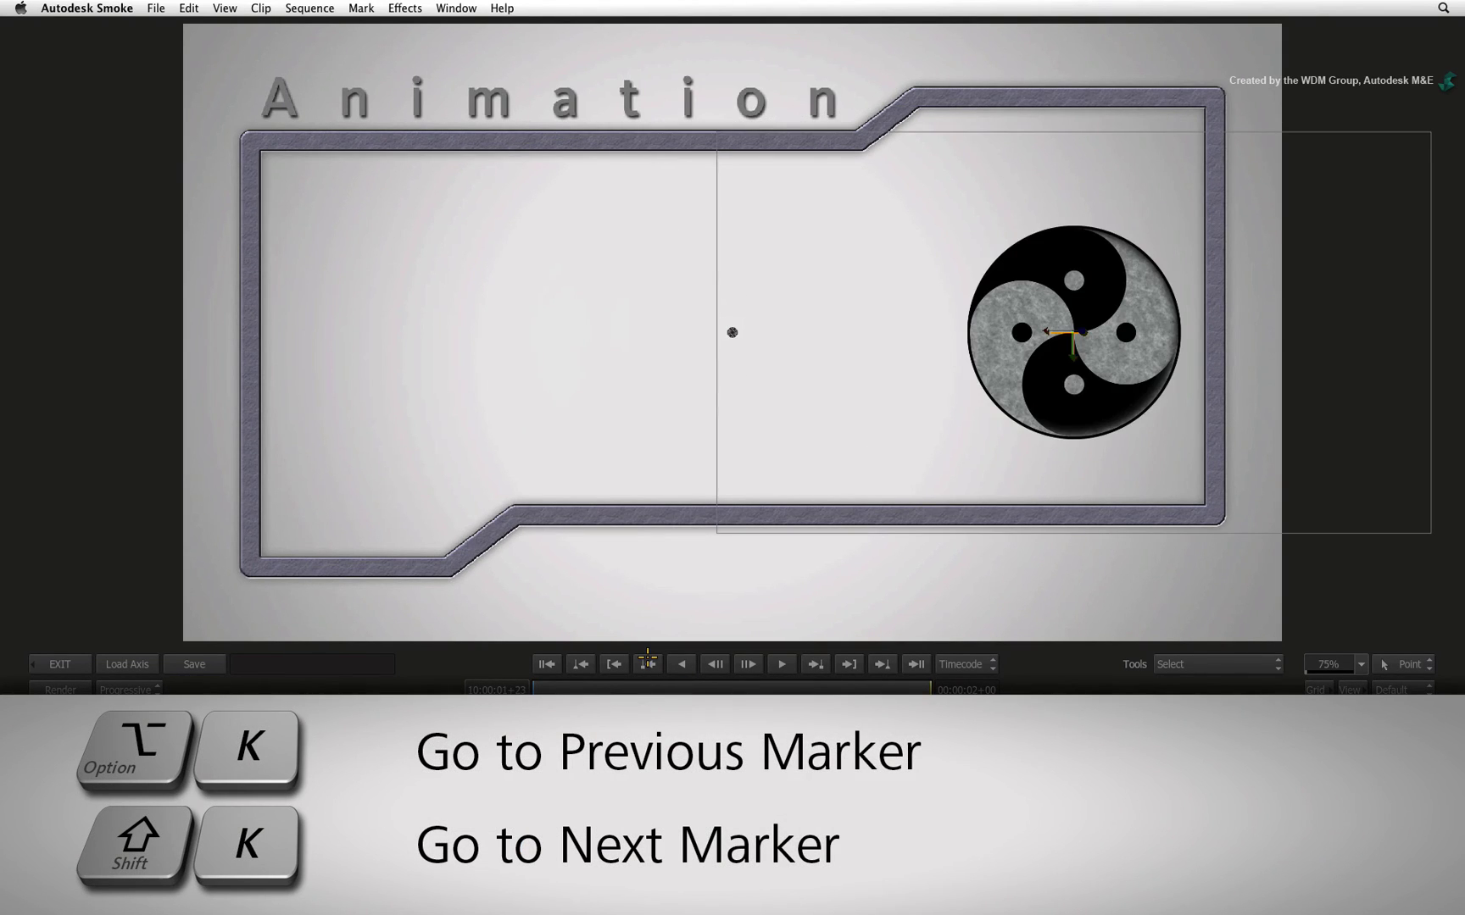
key("alt+k")
key("shift+k")
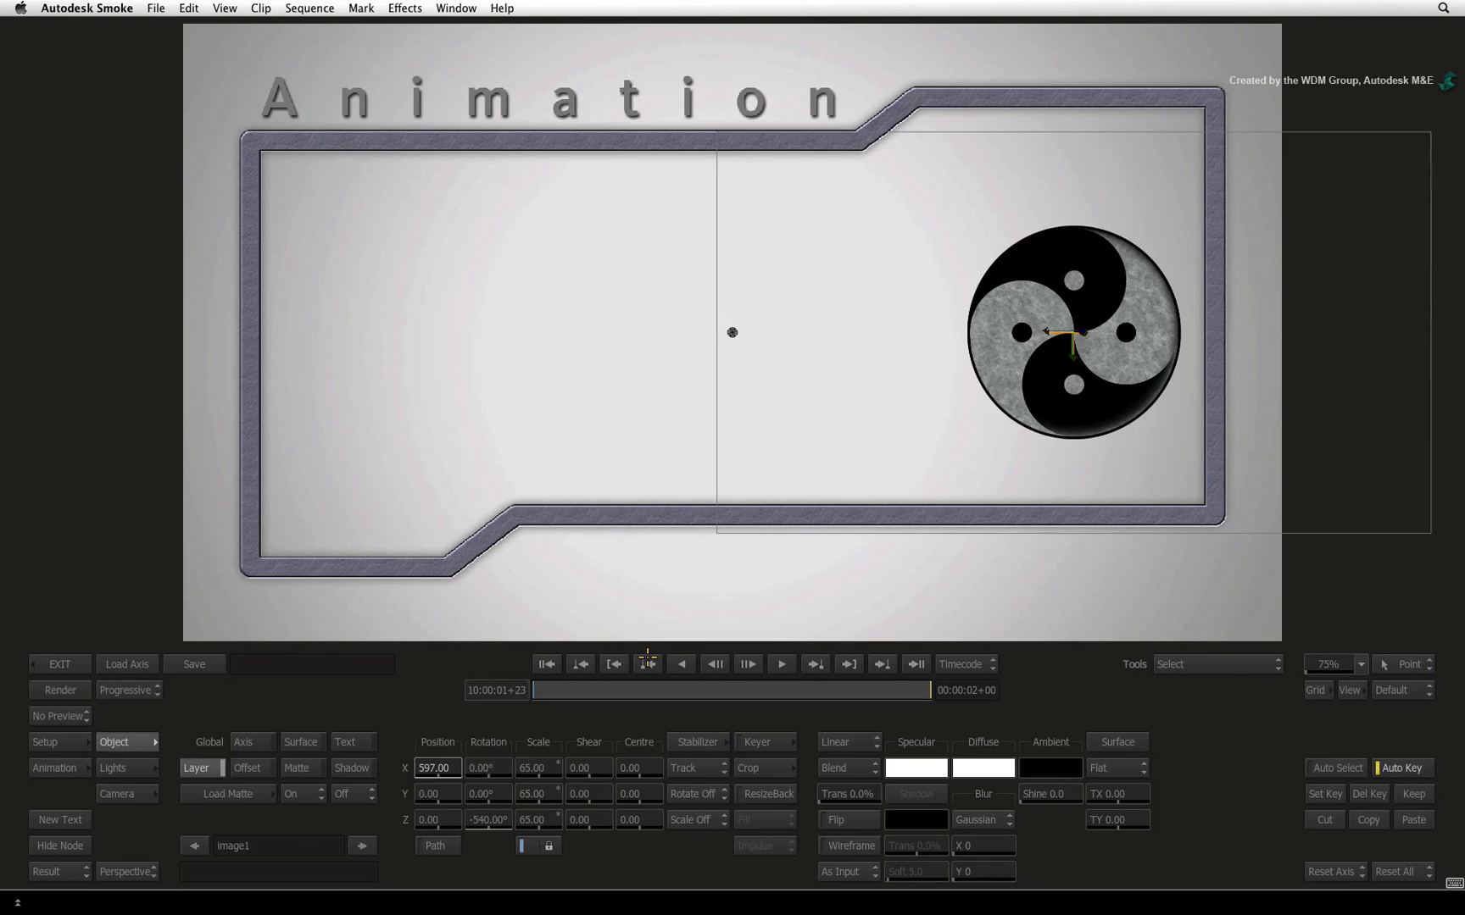
Step: Scrub the animation, then select the Rotation Z and Position X channels
mouse_move(580, 690)
left_mouse_down()
mouse_move(935, 673)
mouse_move(534, 675)
left_mouse_up()
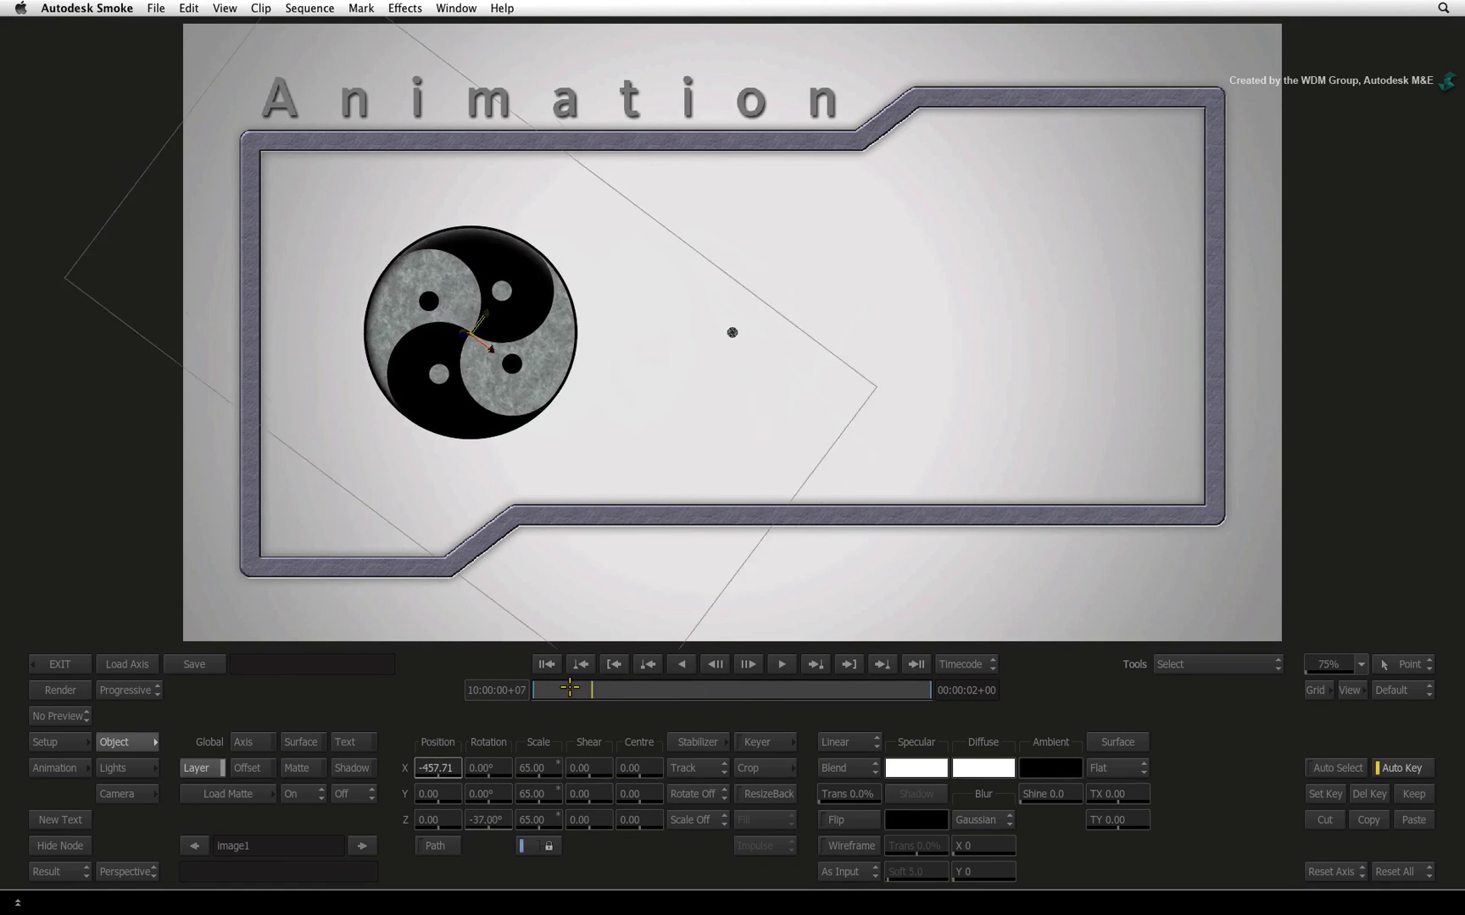
left_click_drag(535, 676, 575, 686)
left_click(487, 820)
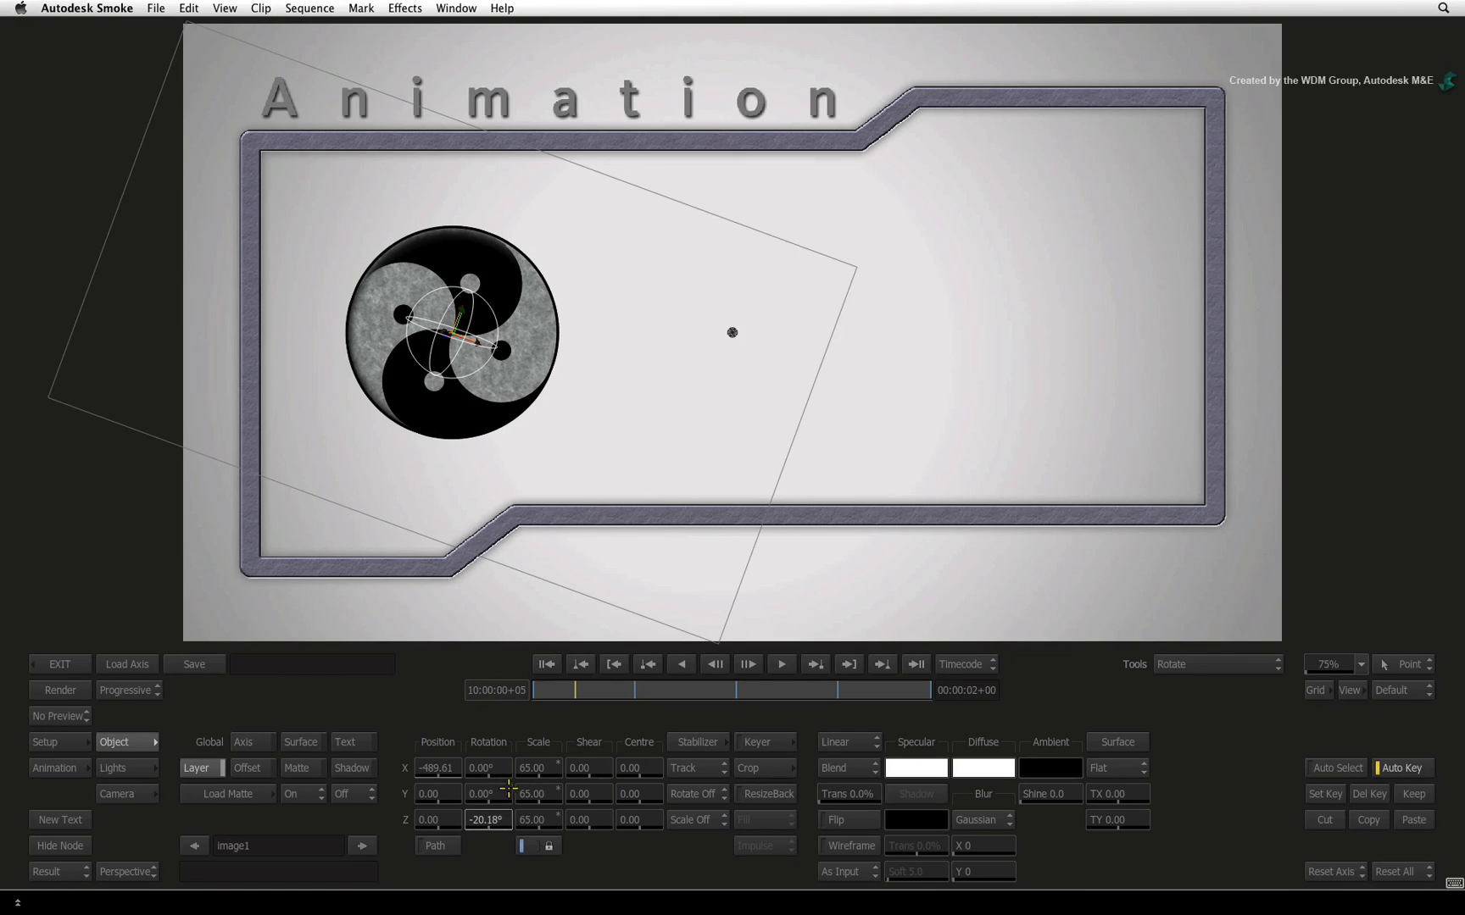
left_click(438, 767)
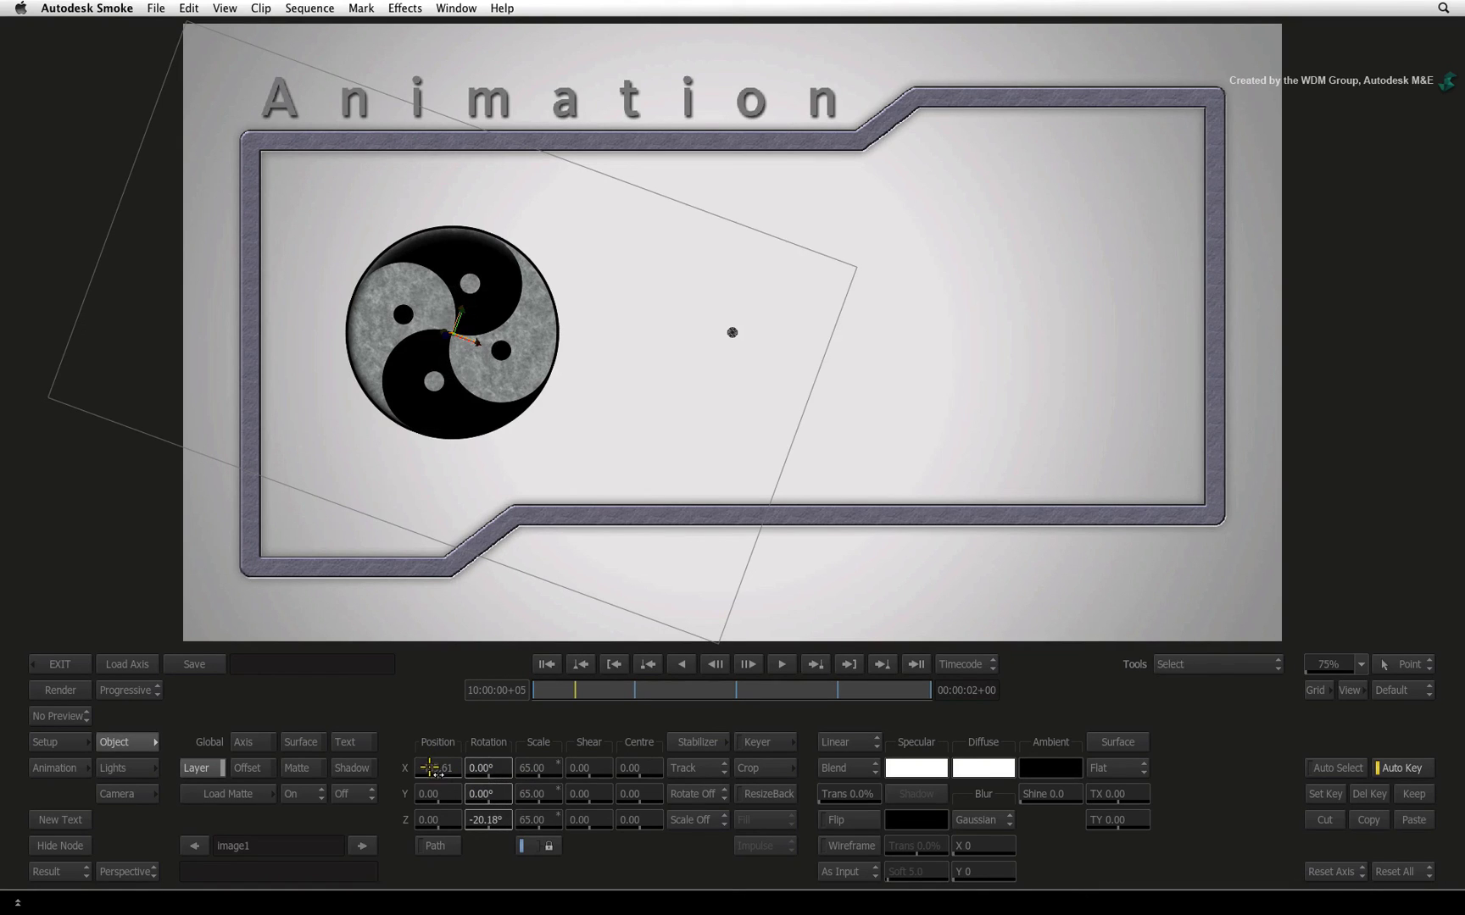
Step: Step between first and final keyframes, then scrub back to 510.53, rotated -485.06°
left_click_drag(576, 692, 604, 694)
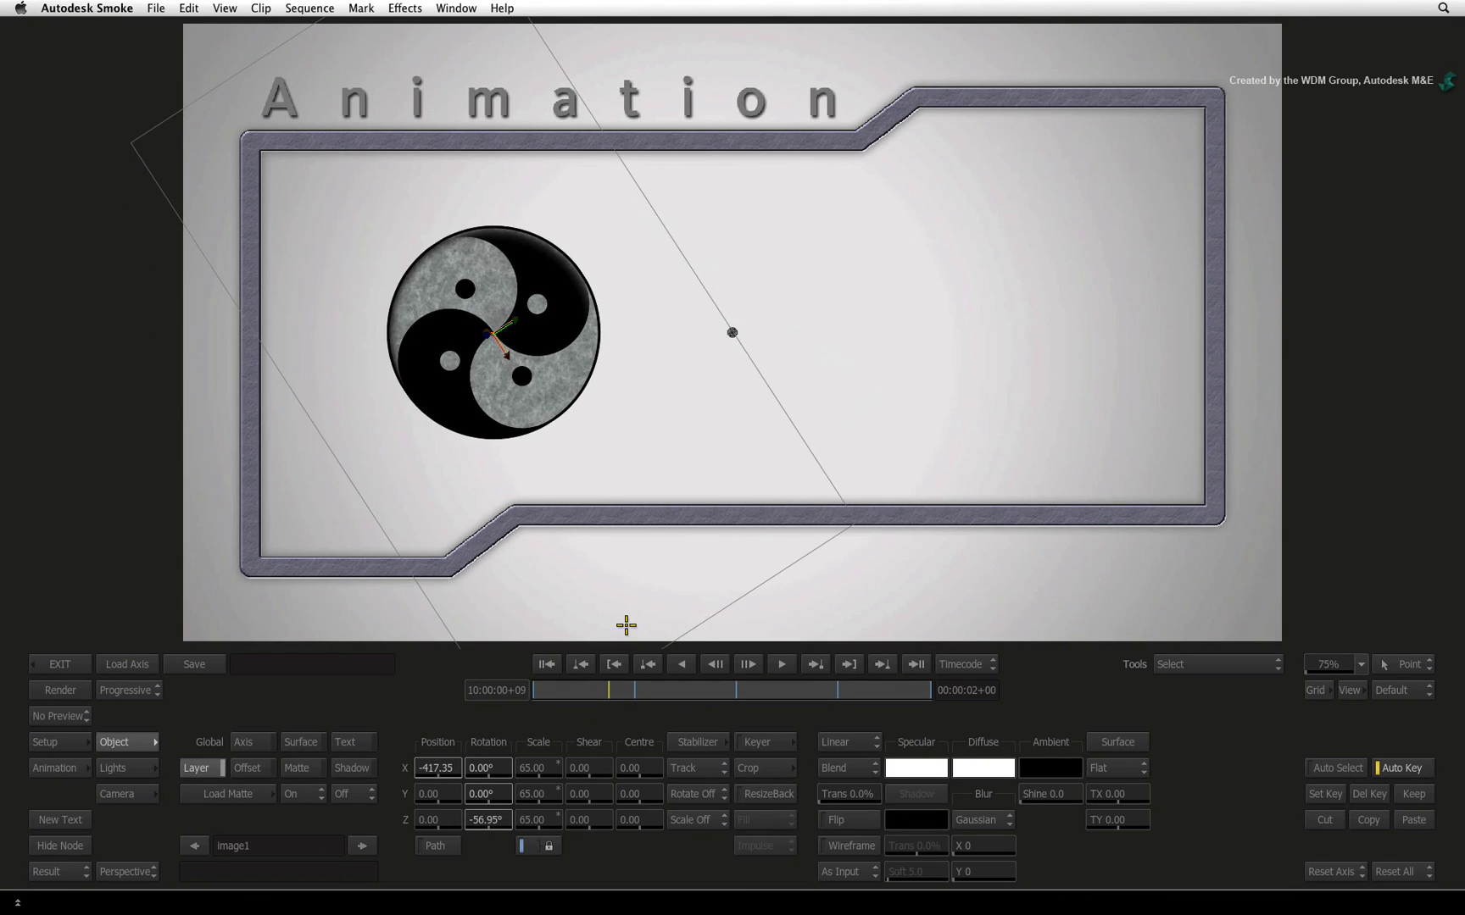
key("ctrl+Right")
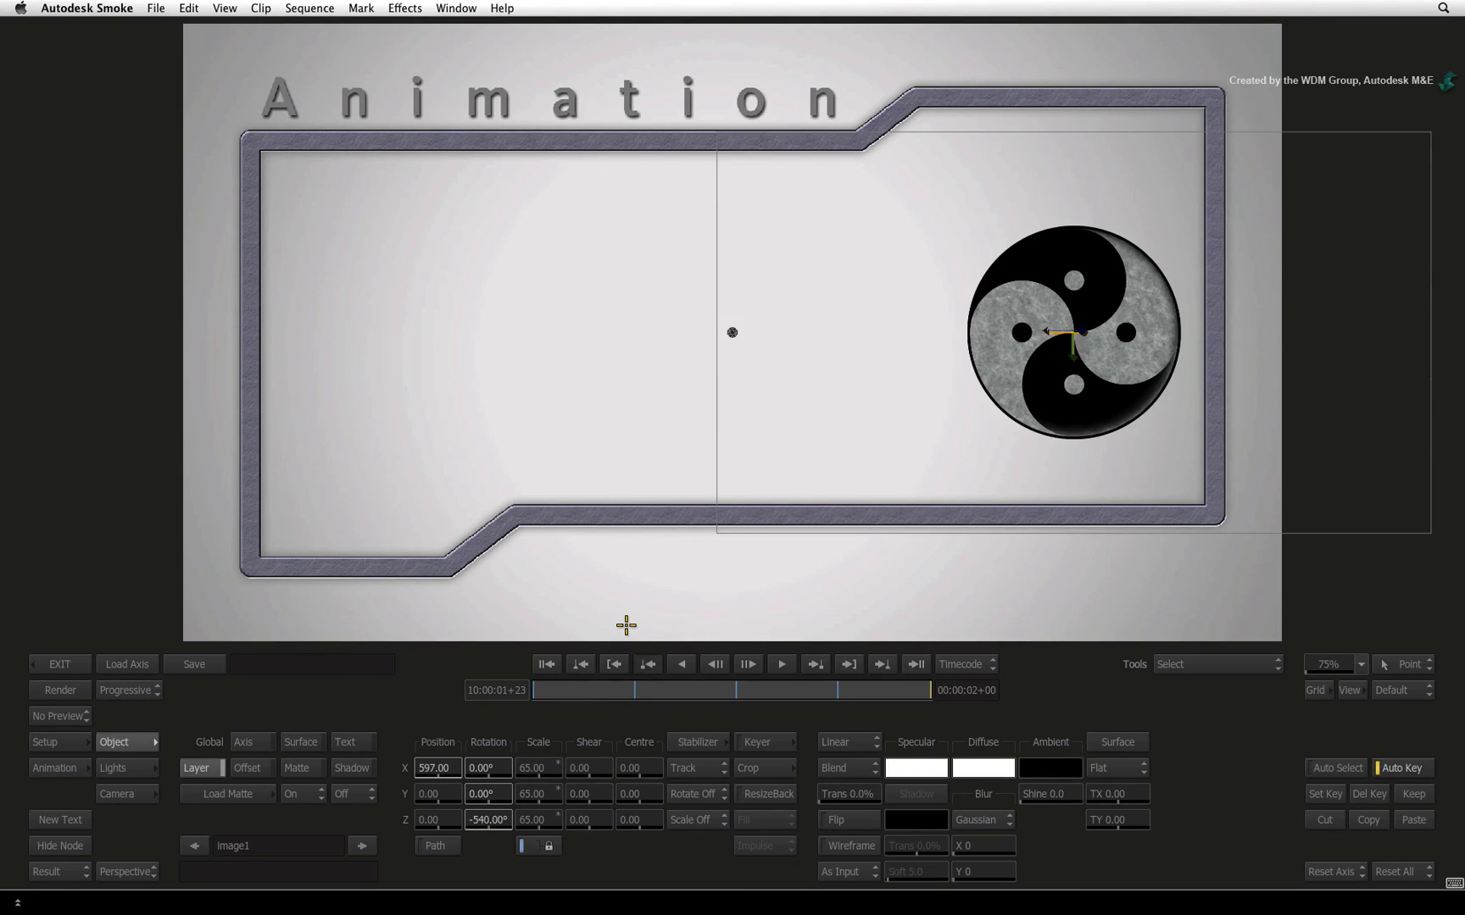
key("ctrl+Left")
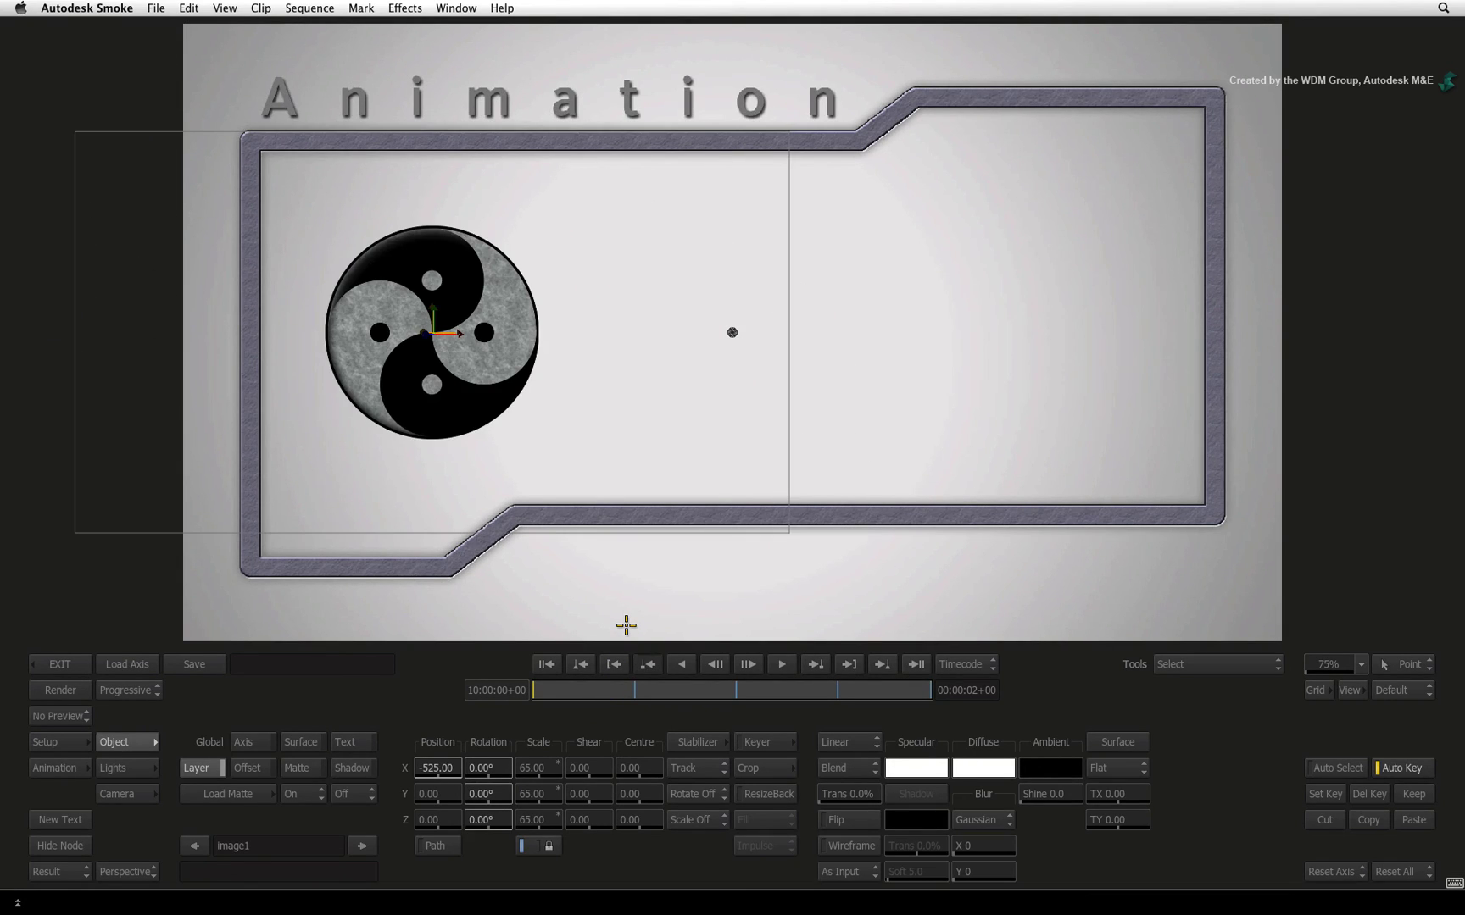
key("ctrl+Right")
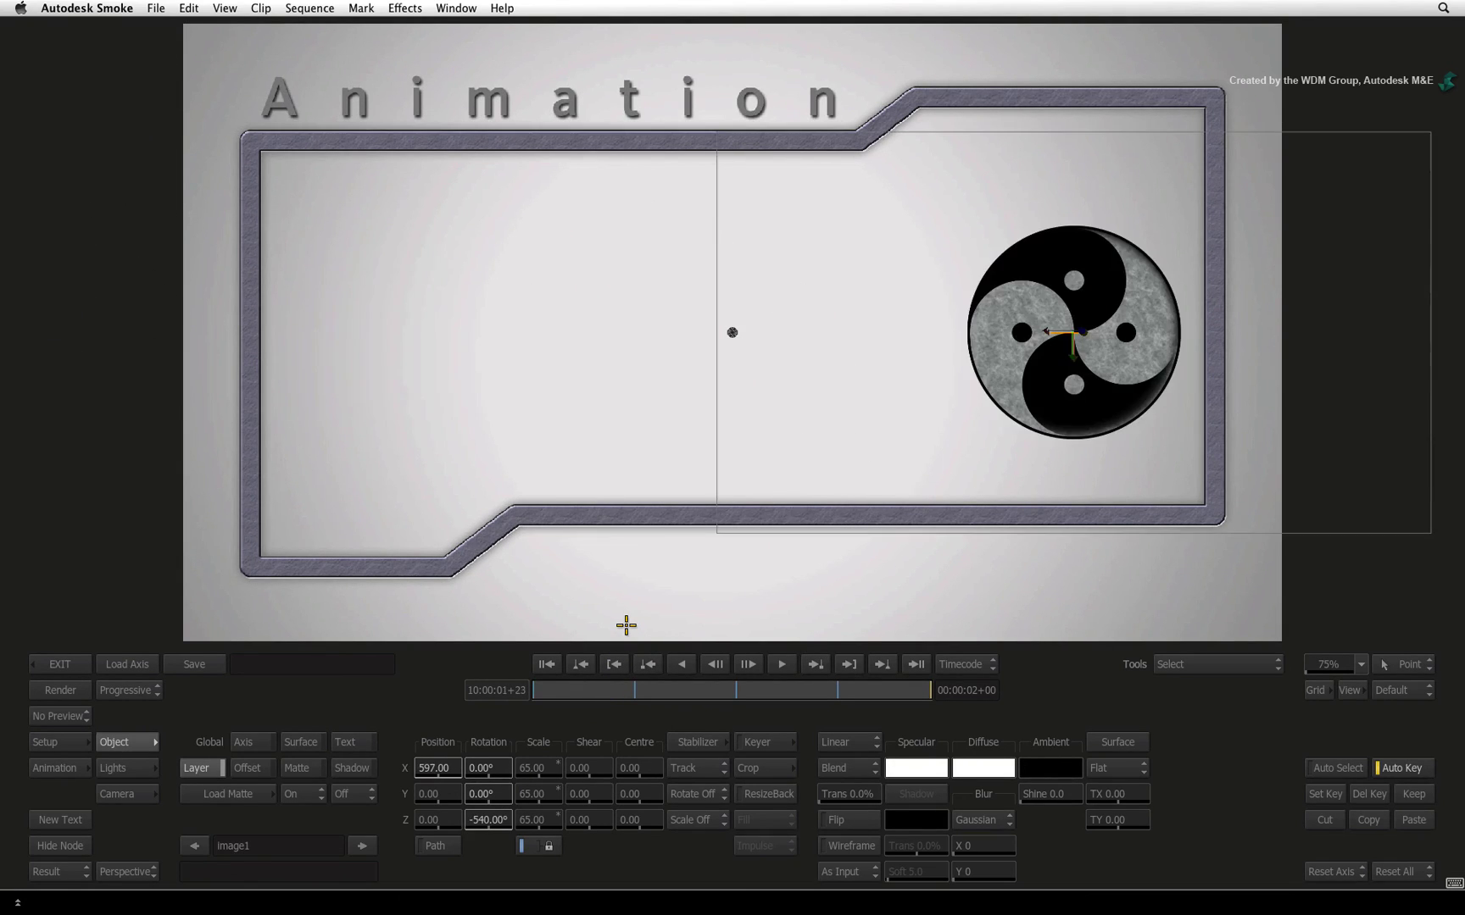
left_click_drag(927, 690, 583, 685)
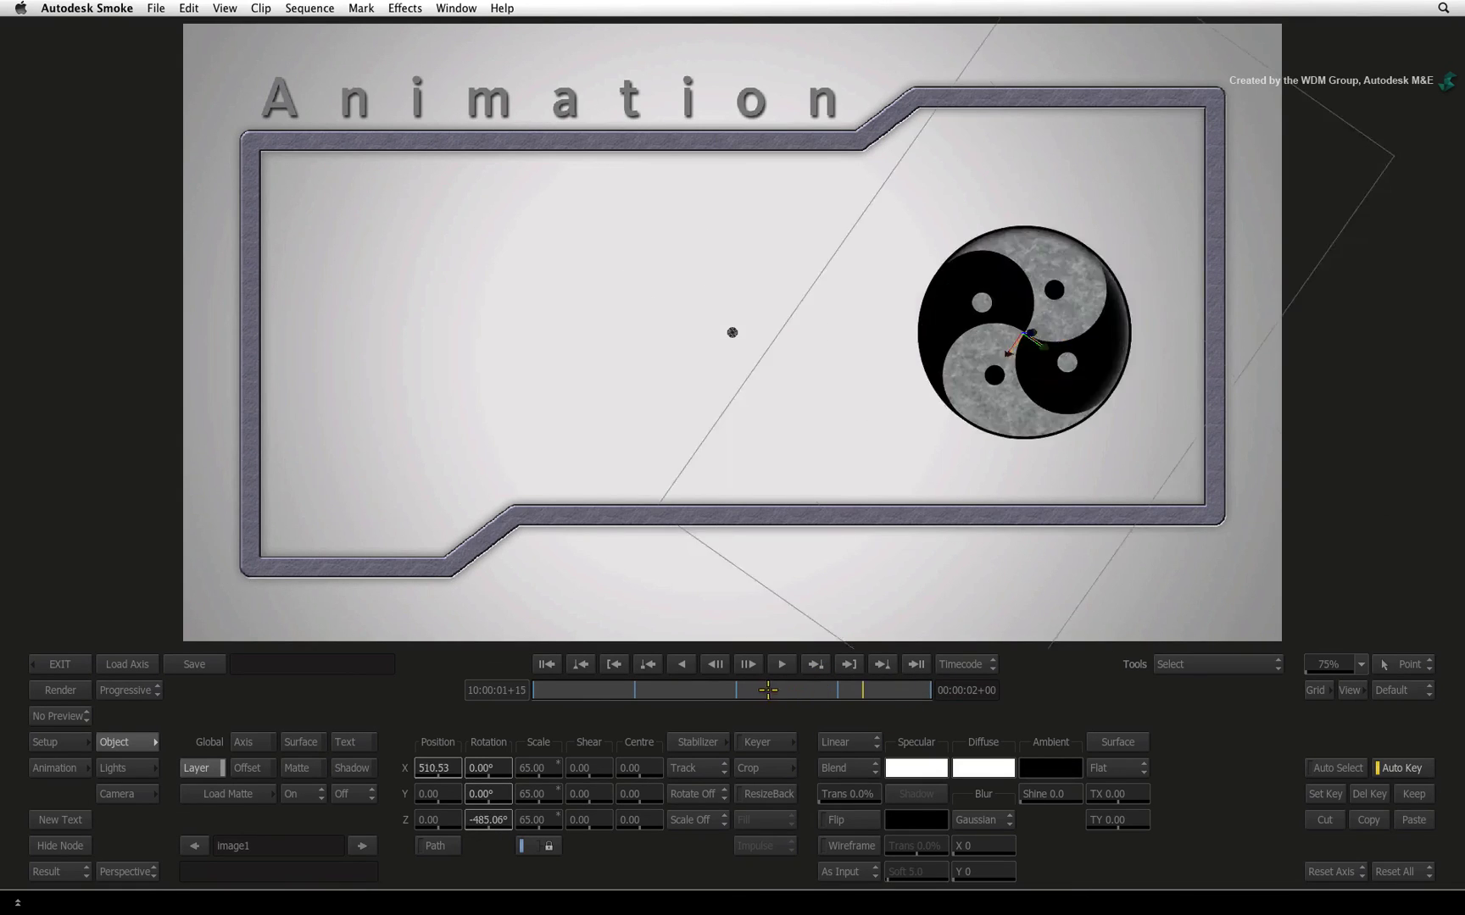